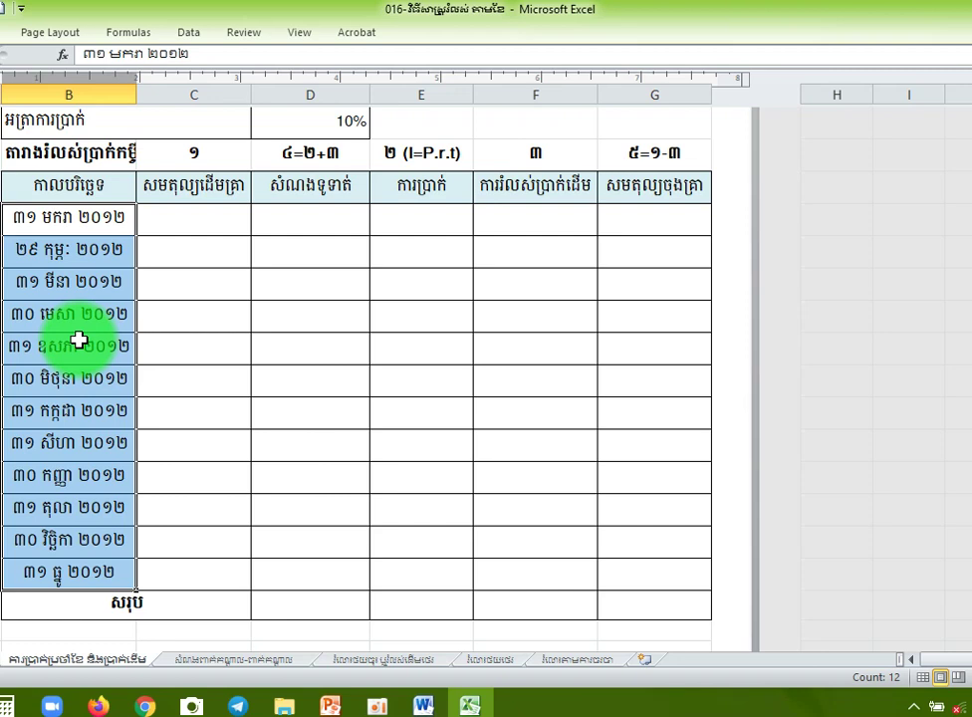
# Review the twelve month-end payment dates of 2012 in the date column, from January to December
pyautogui.click(57, 253)
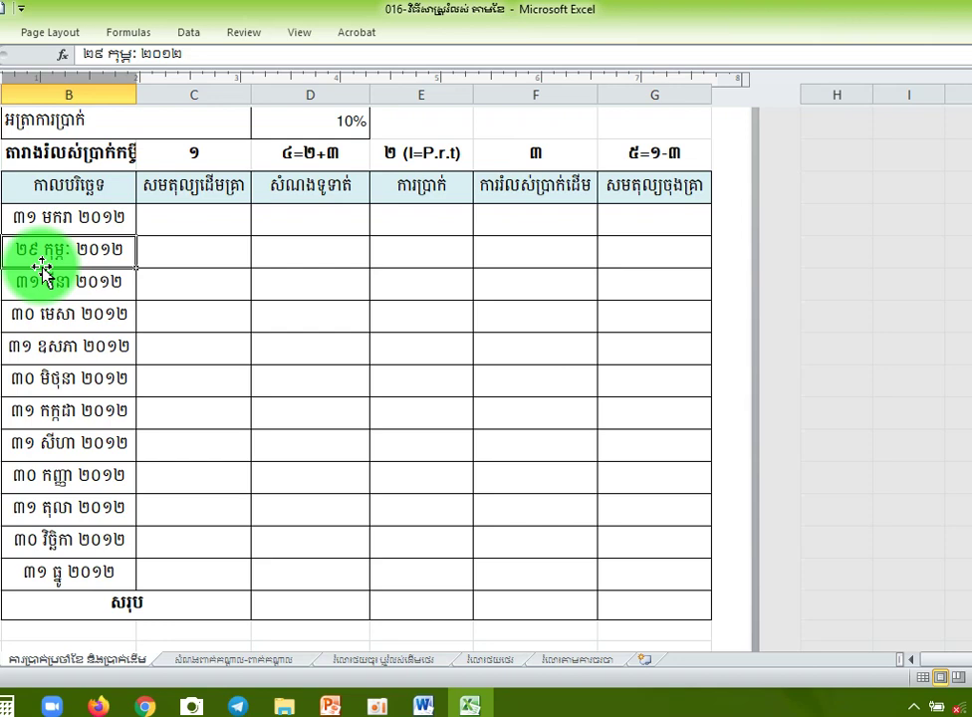
pyautogui.click(38, 283)
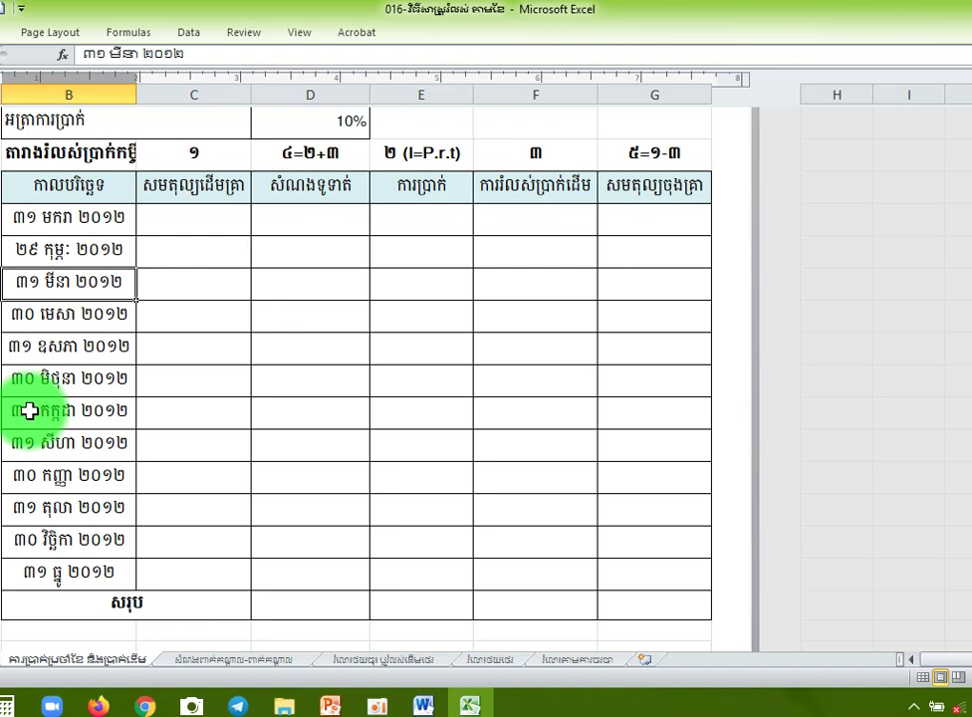
pyautogui.moveTo(30, 411); pyautogui.dragTo(34, 439)
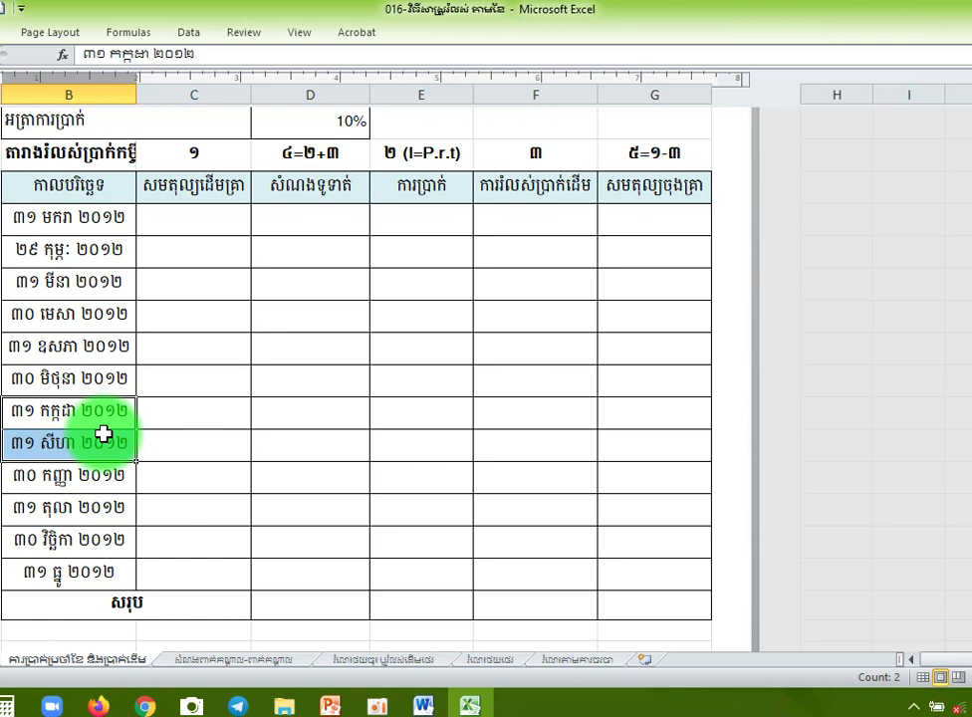
pyautogui.click(102, 381)
pyautogui.click(68, 438)
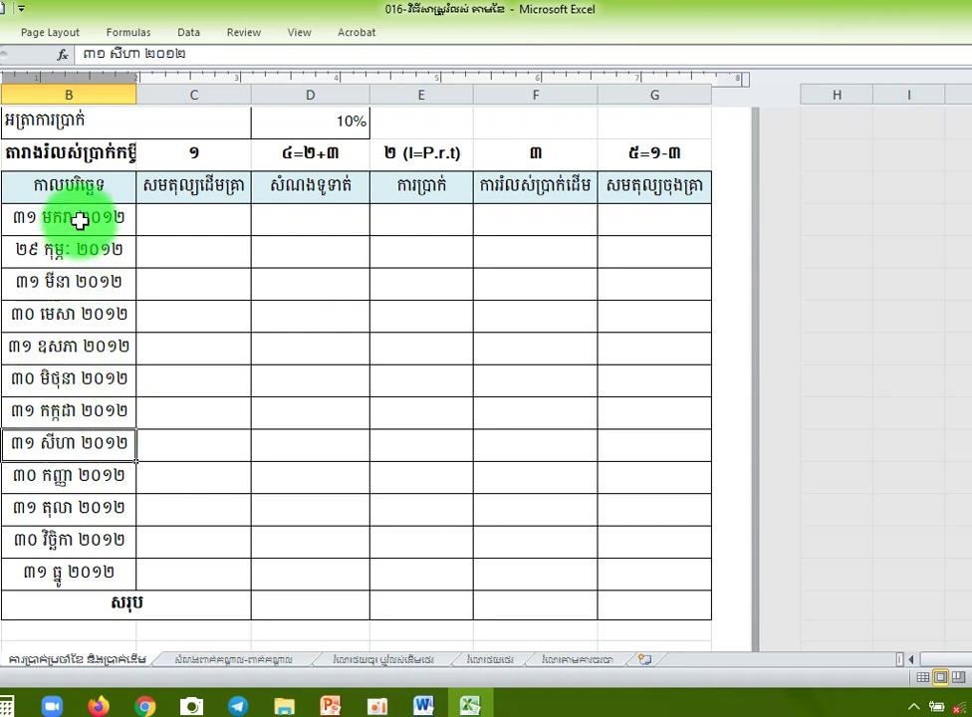
pyautogui.moveTo(80, 221); pyautogui.dragTo(42, 565)
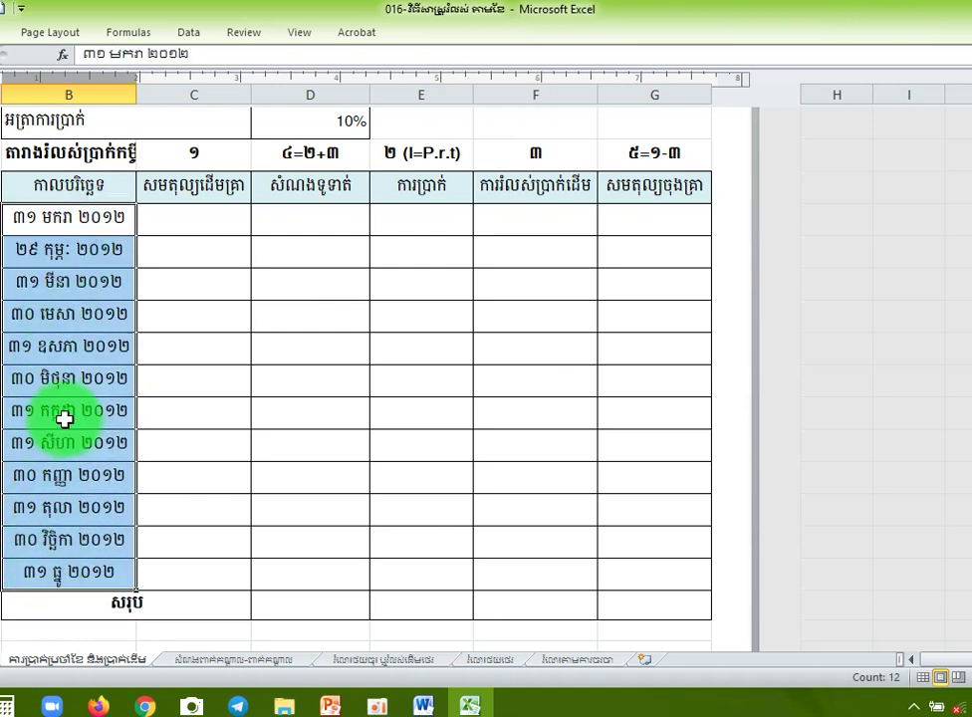
# Check the loan amount on the PowerPoint example slide, and in Excel enter 10,000 as the opening balance for January 2012
pyautogui.click(162, 230)
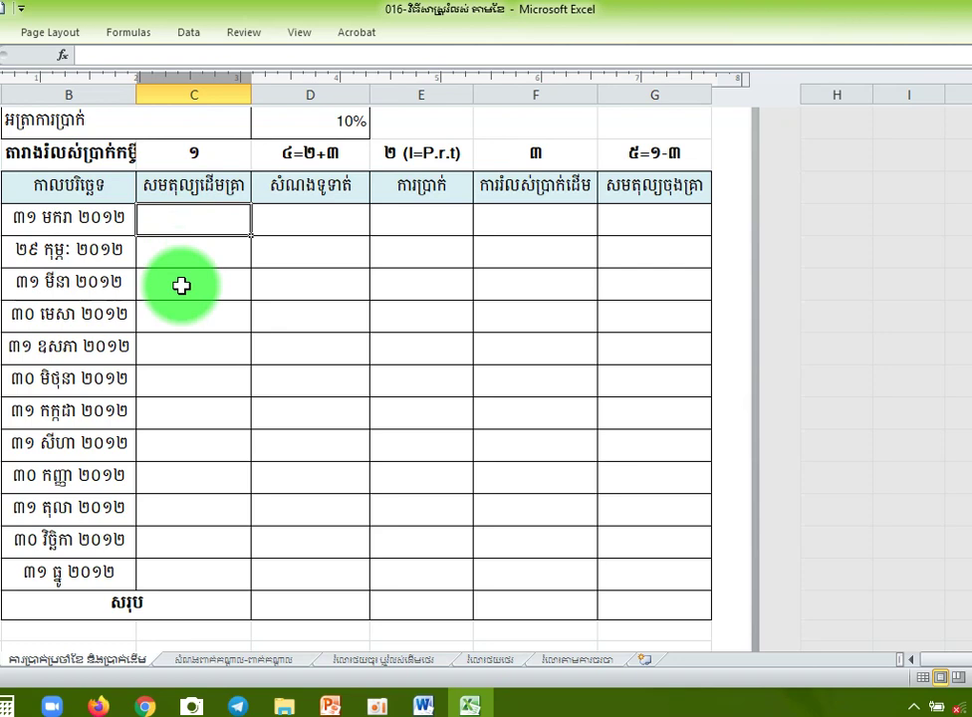
pyautogui.click(330, 705)
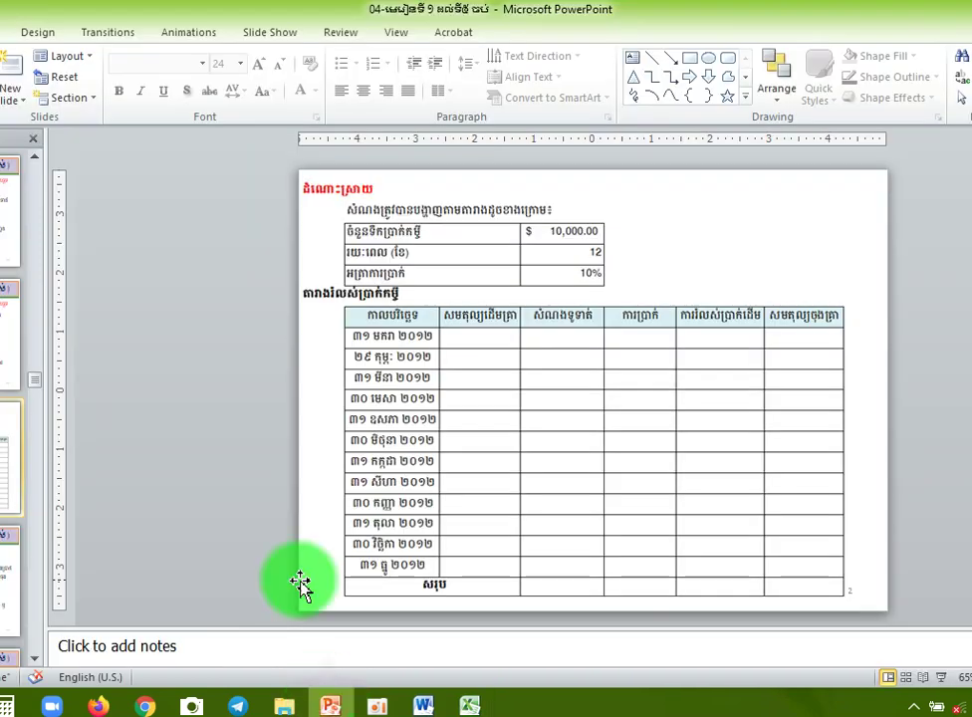
pyautogui.scroll(1, 217, 486)
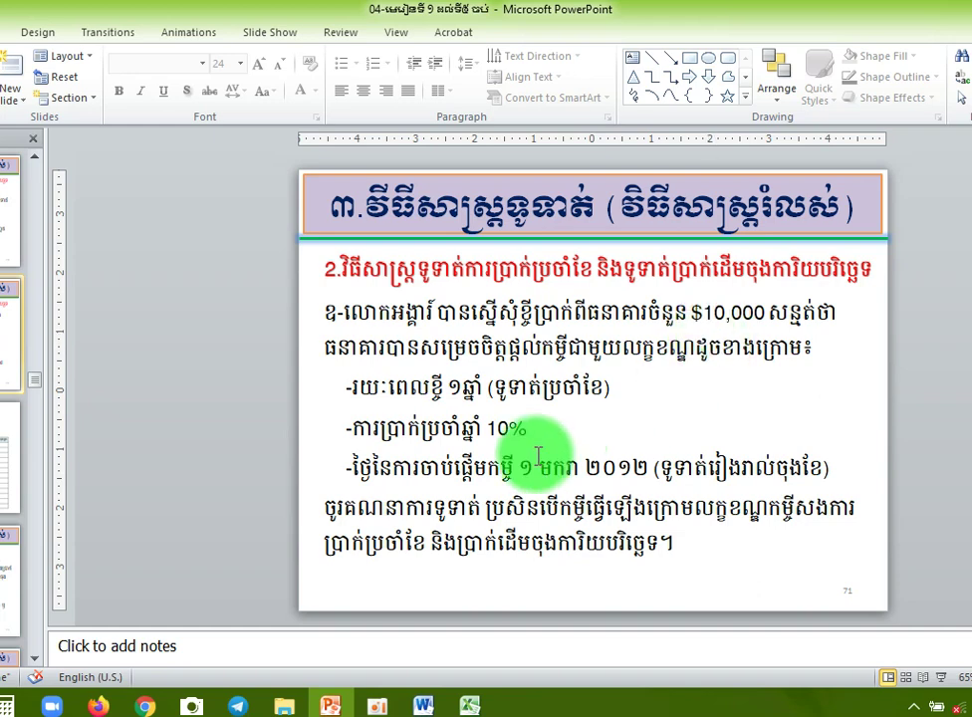
pyautogui.click(469, 705)
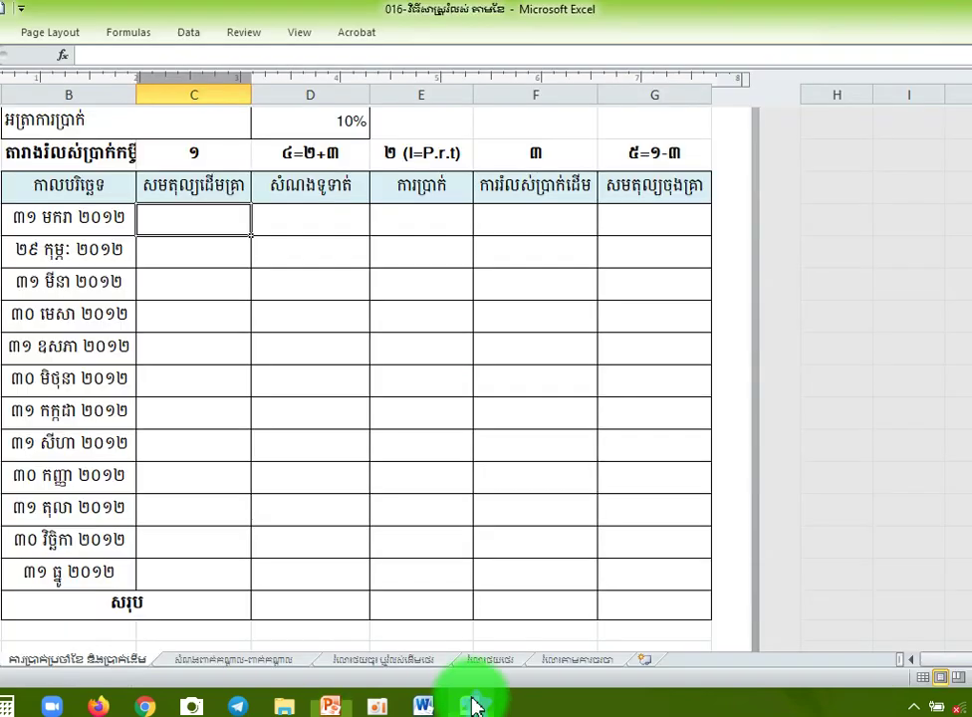
pyautogui.write('10,000')
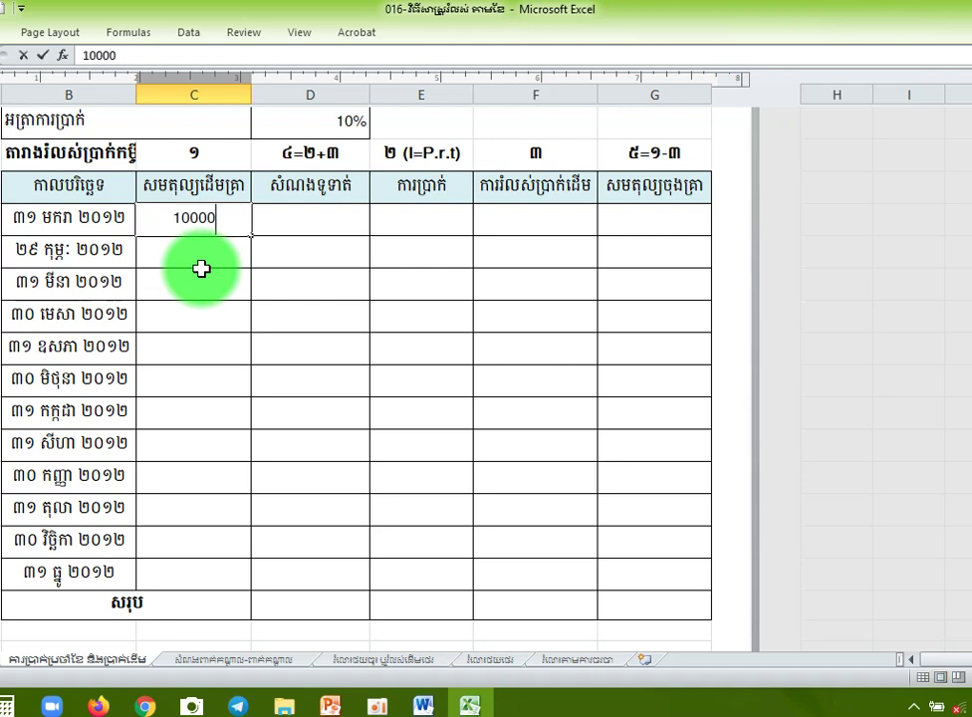
pyautogui.press('Tab')
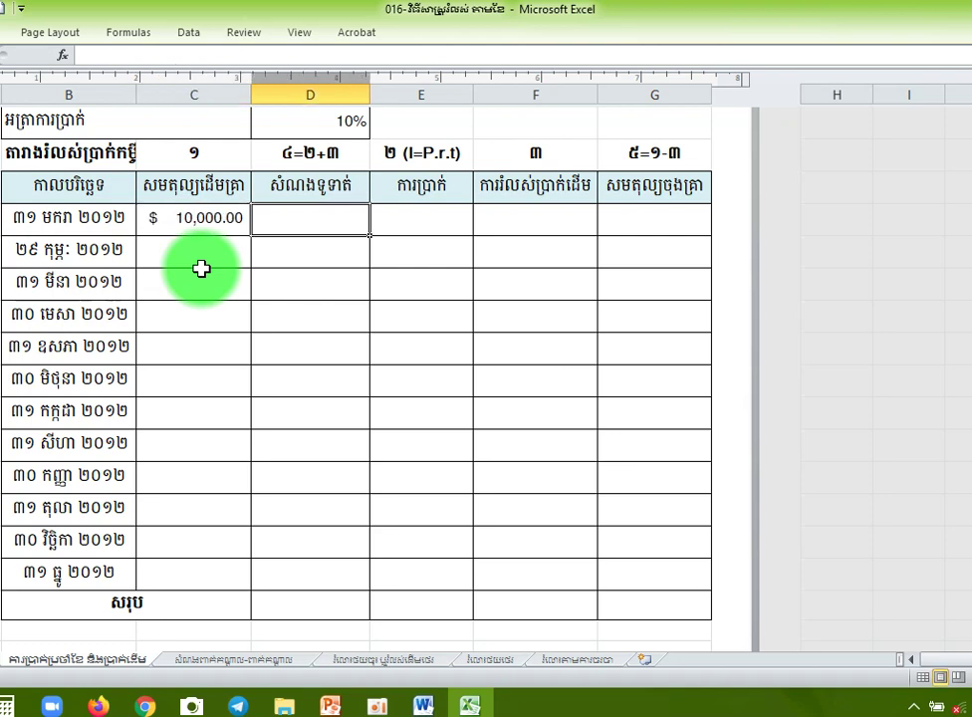
pyautogui.press('Tab')
# Bring up the Calculator for the January interest, clear its old value and place it clear of the interest column
pyautogui.click(425, 155)
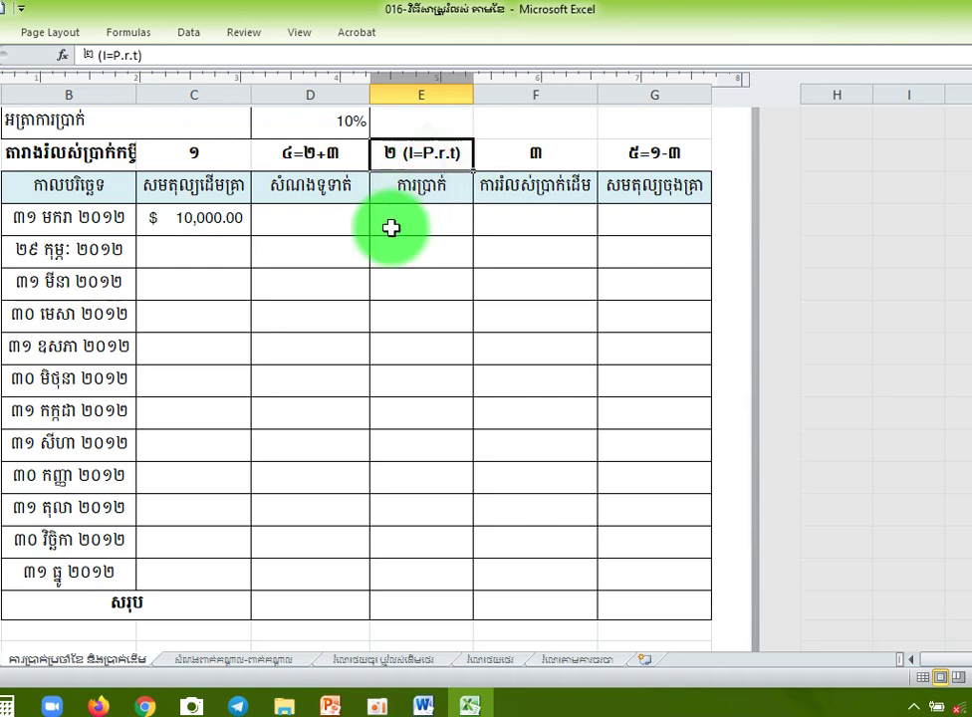
pyautogui.click(399, 217)
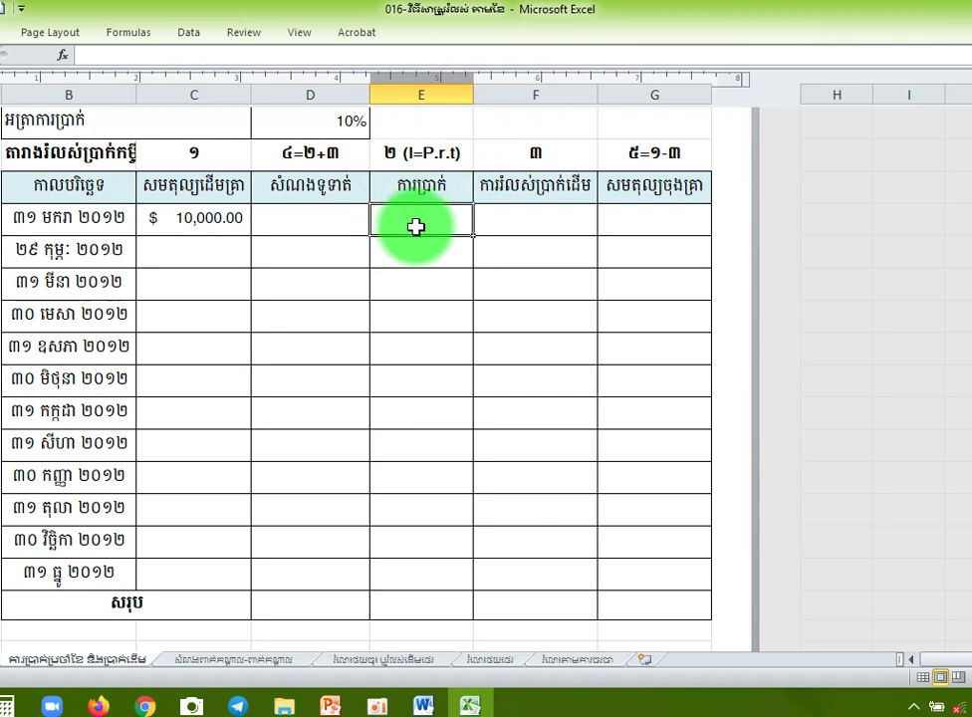
pyautogui.click(9, 705)
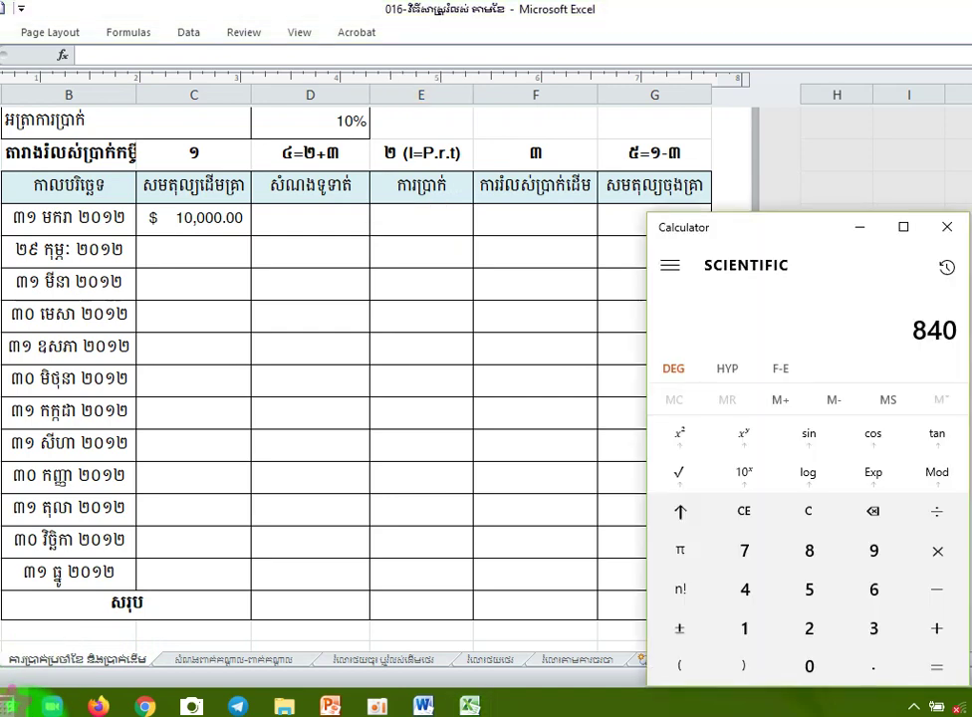
pyautogui.click(743, 523)
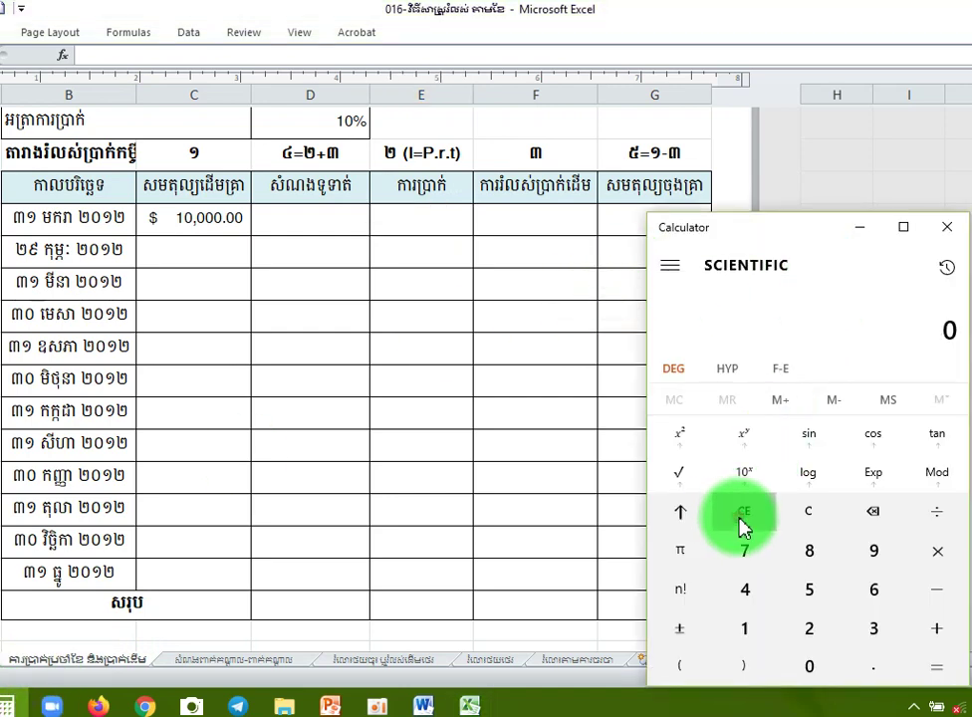
pyautogui.moveTo(775, 249); pyautogui.dragTo(750, 164)
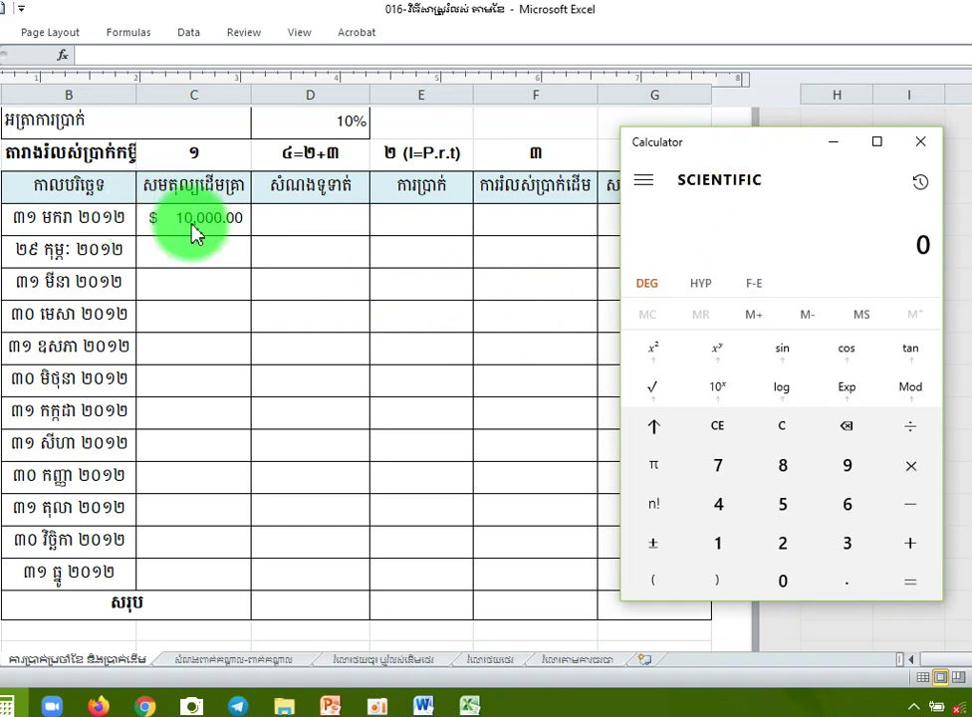
# Calculate one month's interest in the Calculator as 10000 × 0.1 ÷ 12
pyautogui.click(725, 554)
pyautogui.doubleClick(780, 581)
pyautogui.doubleClick(780, 578)
pyautogui.click(906, 463)
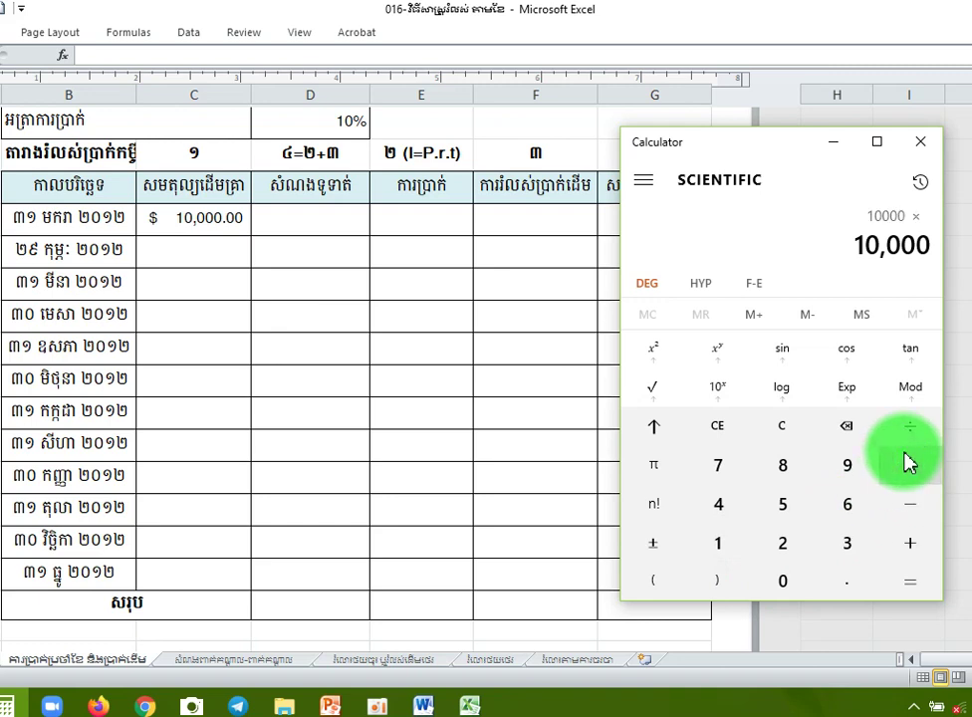
pyautogui.click(785, 581)
pyautogui.click(847, 584)
pyautogui.click(725, 546)
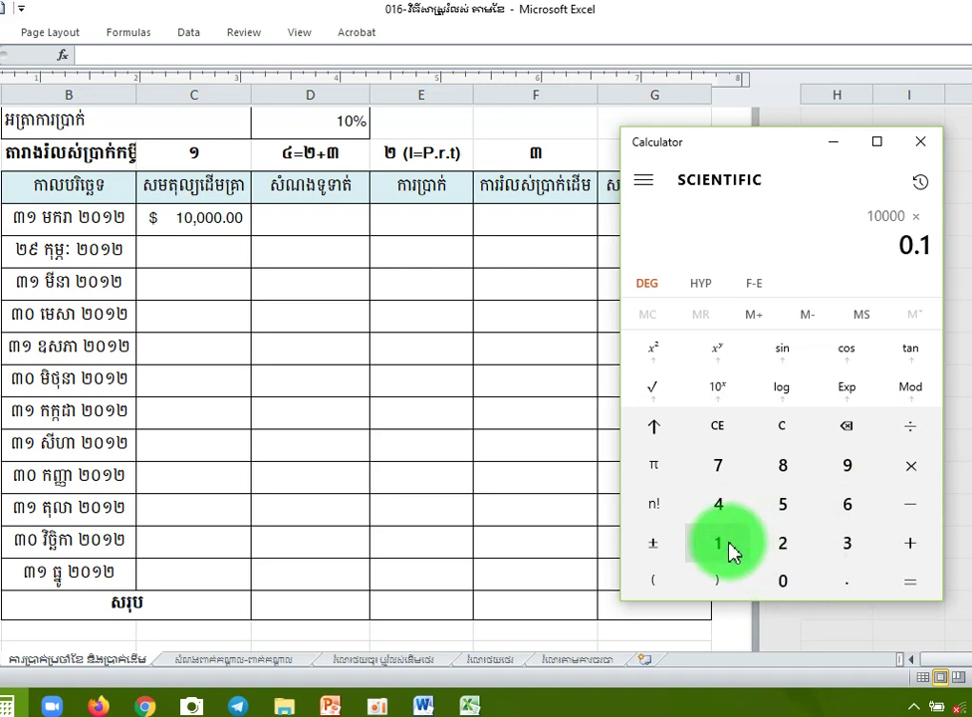
pyautogui.click(908, 430)
pyautogui.click(713, 546)
pyautogui.click(770, 544)
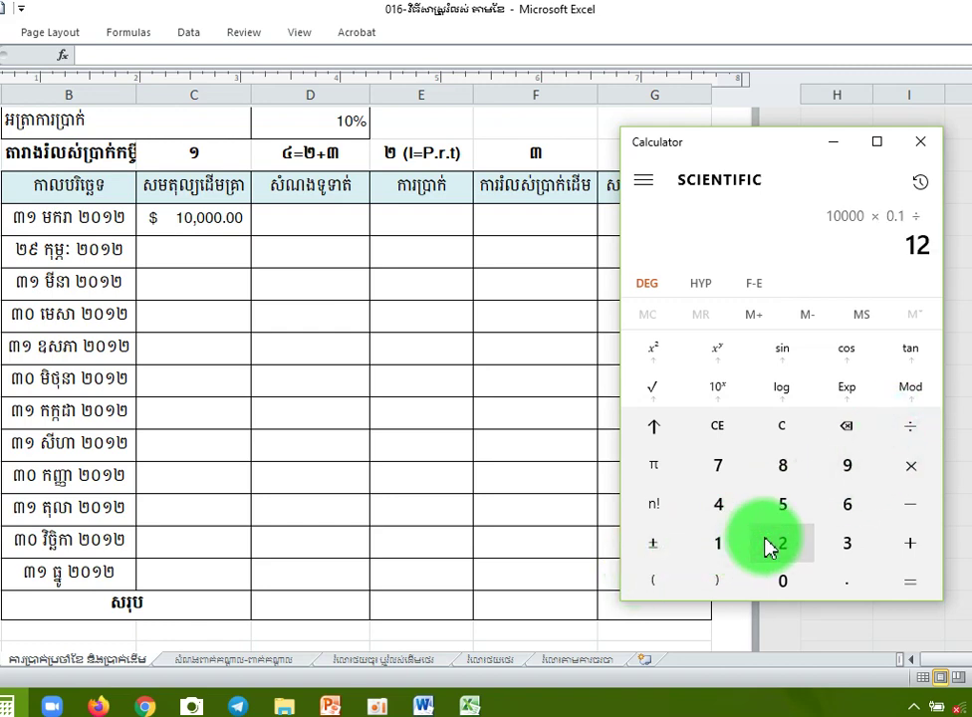
pyautogui.click(909, 591)
# Multiply the calculated monthly interest by 1 for a one-month period
pyautogui.click(909, 466)
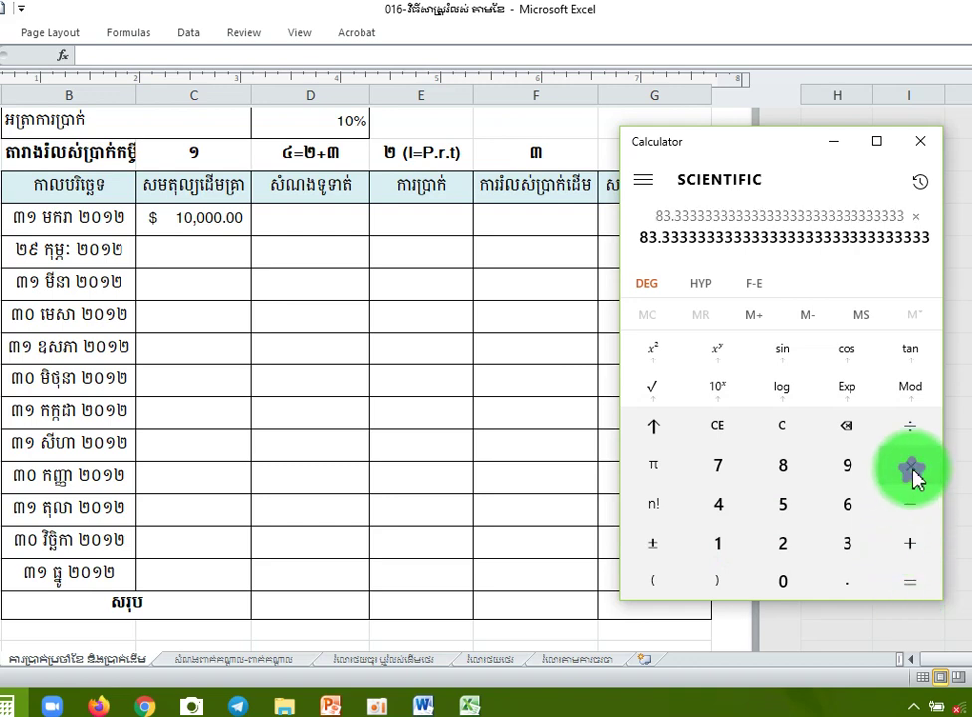
pyautogui.click(721, 547)
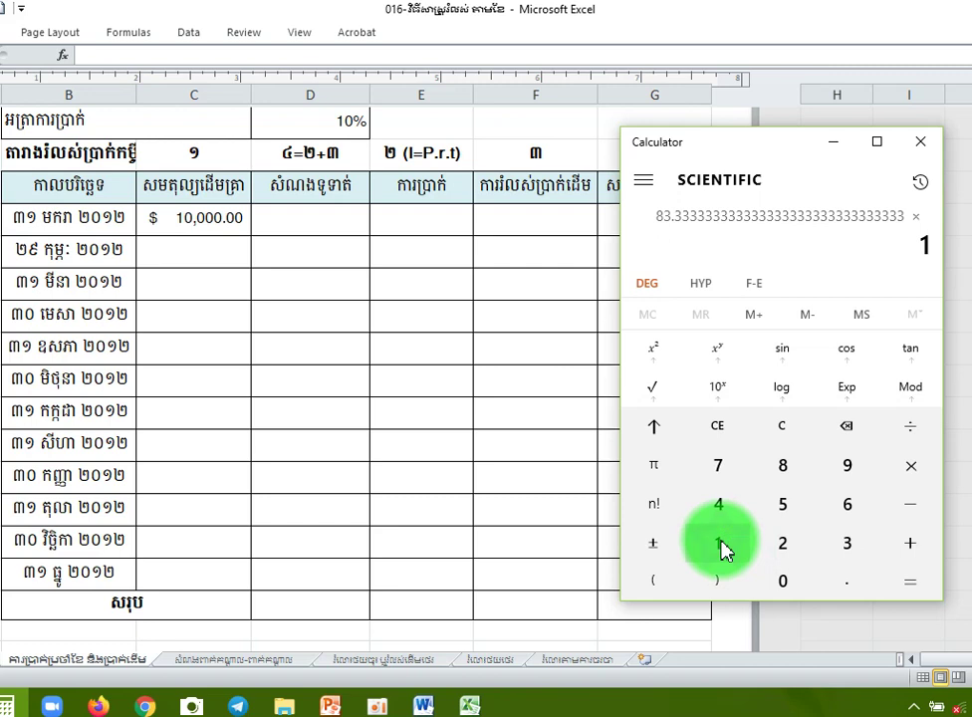
pyautogui.click(900, 588)
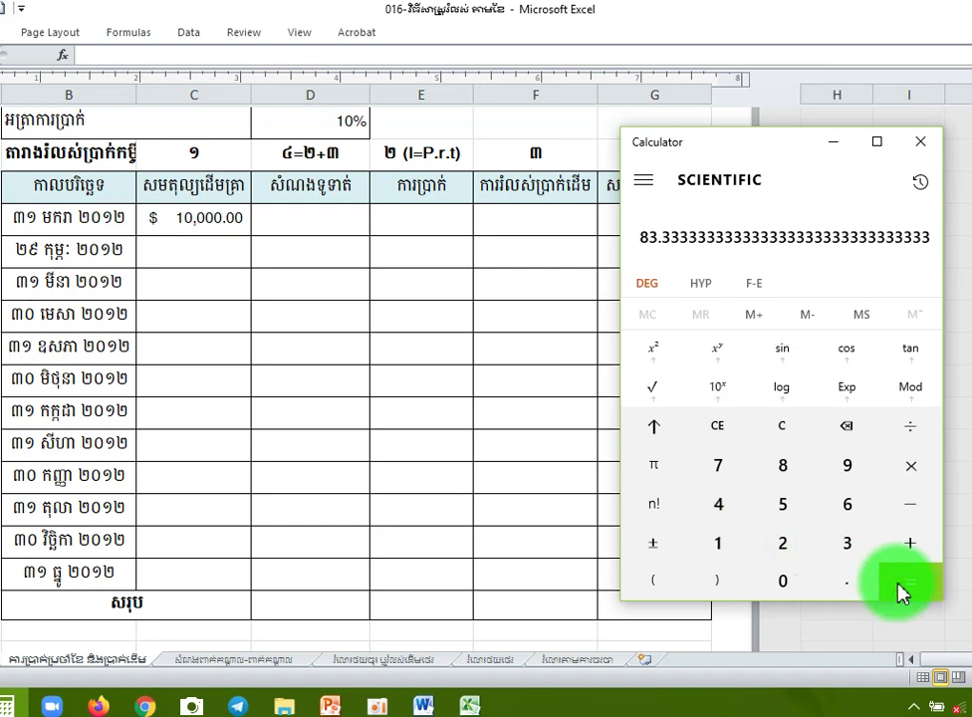
# Return to the Excel sheet and enter the formula =C15*10%/12*1 as the January 2012 interest
pyautogui.click(424, 229)
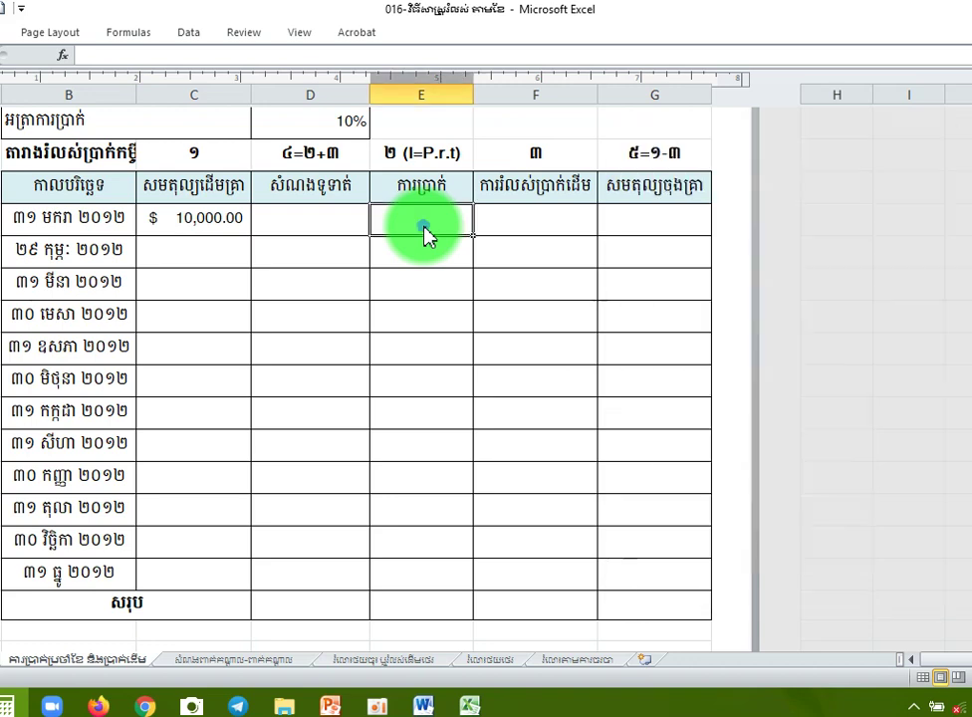
pyautogui.write('=')
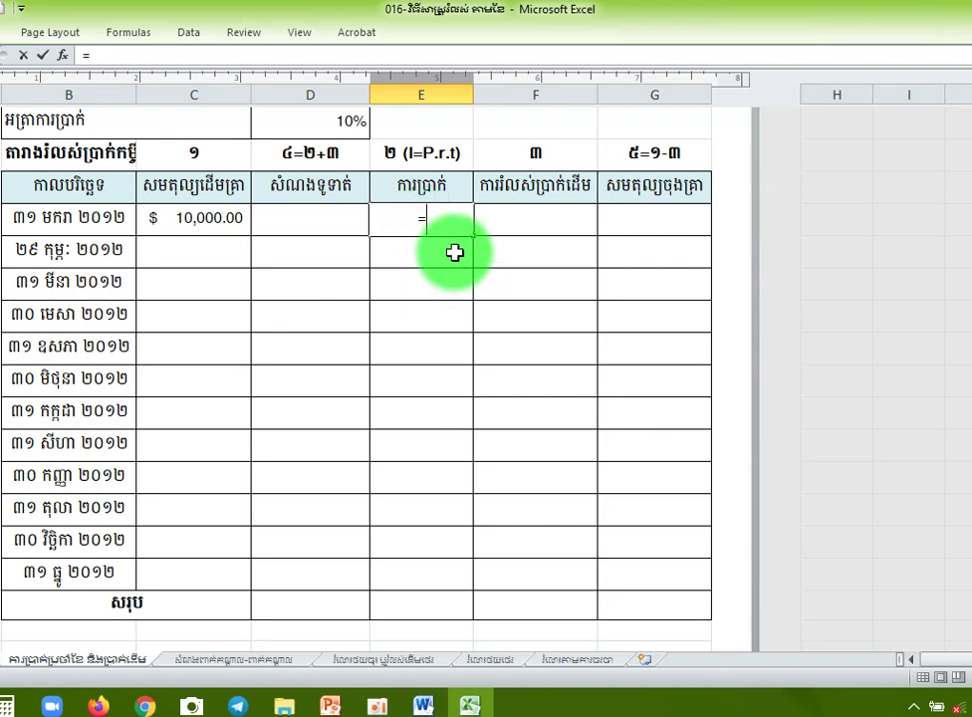
pyautogui.click(156, 223)
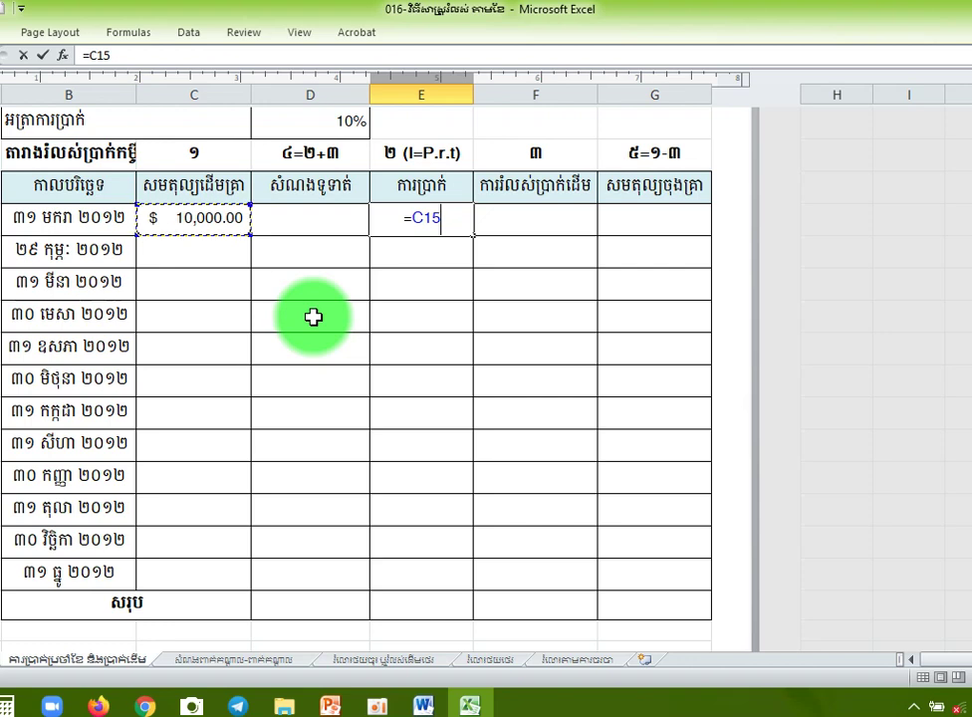
pyautogui.write('*')
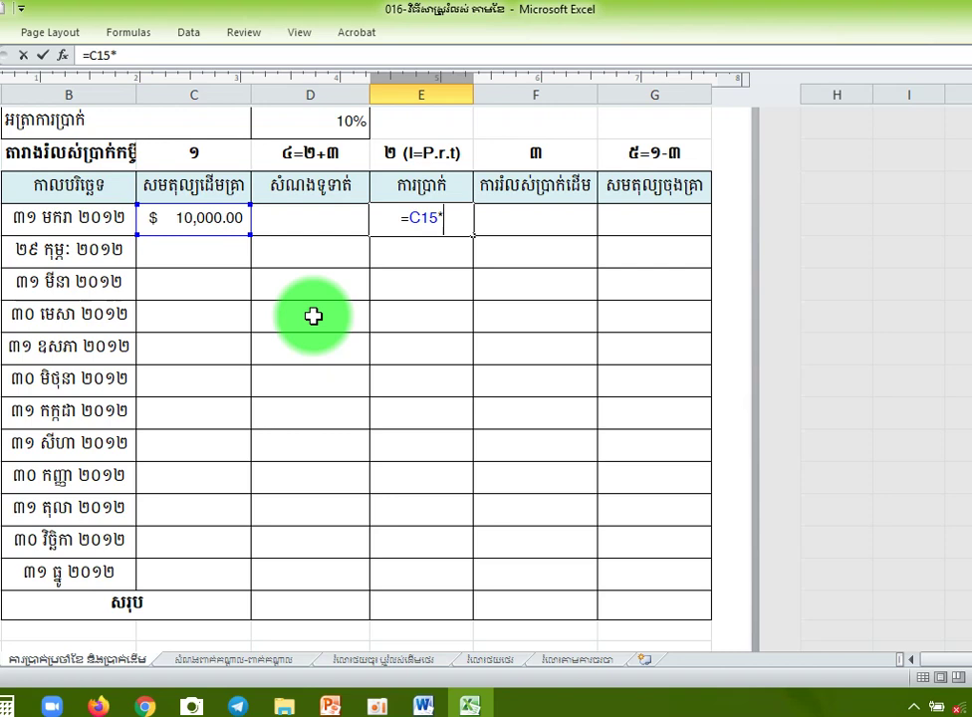
pyautogui.write('10%/')
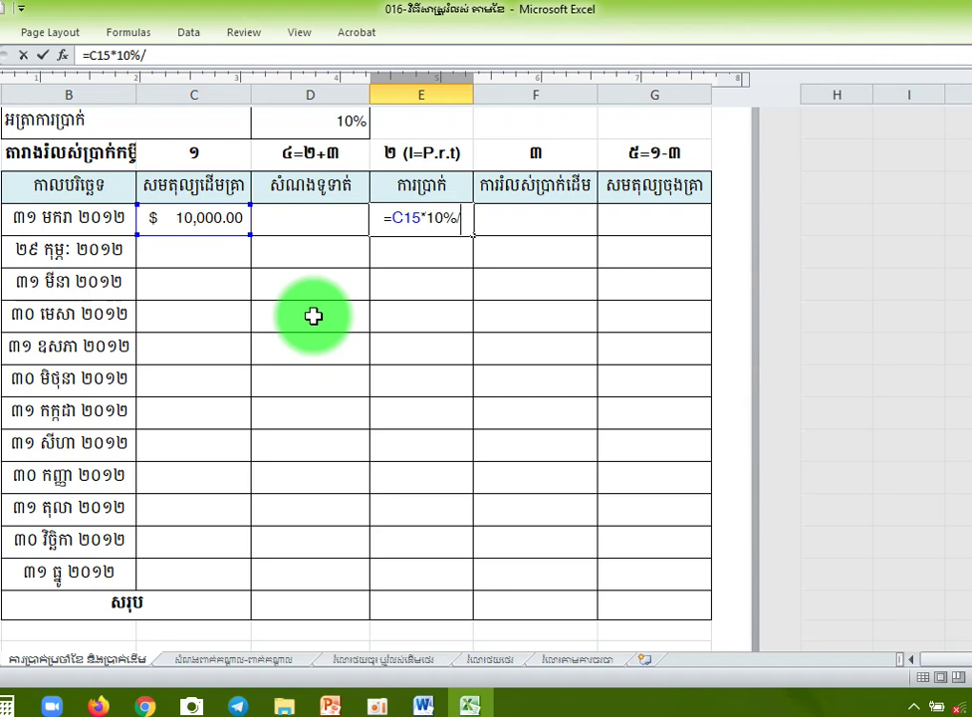
pyautogui.write('12')
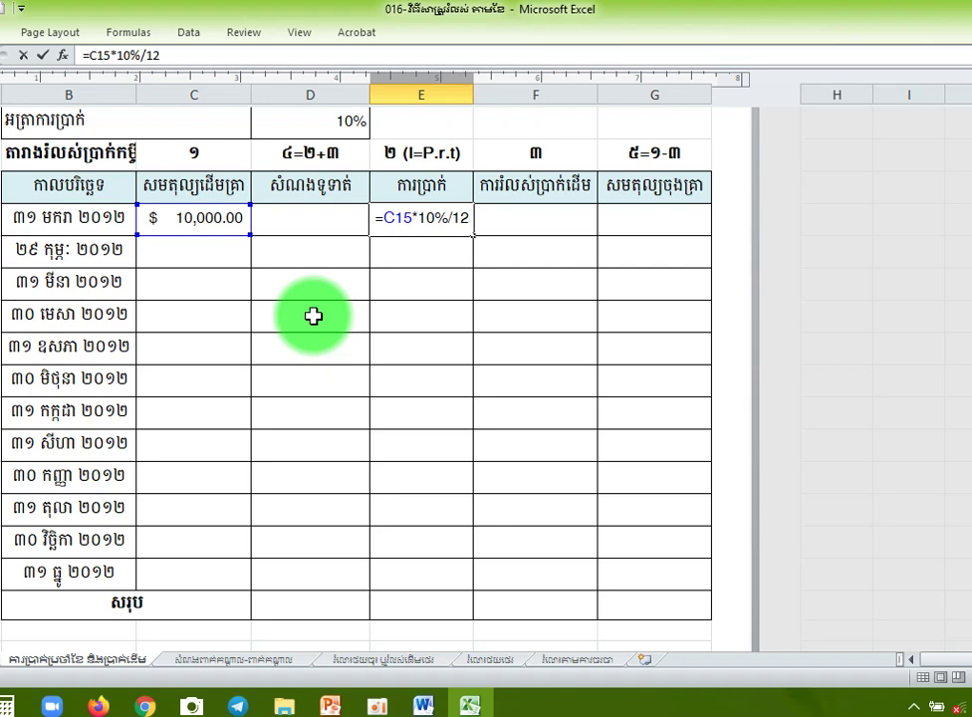
pyautogui.write('*')
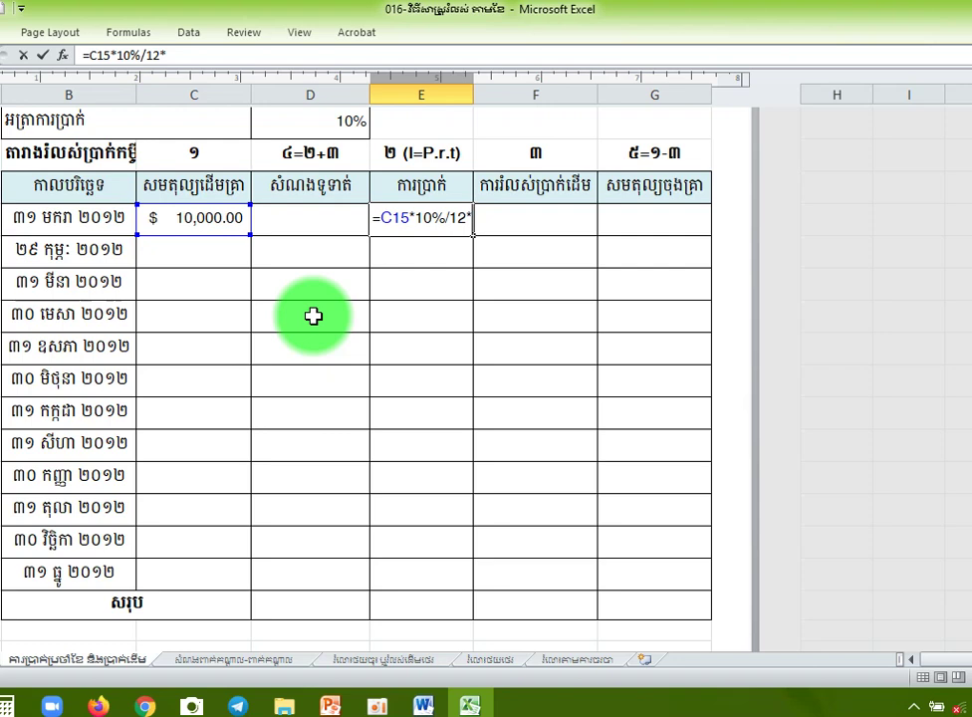
pyautogui.write('1')
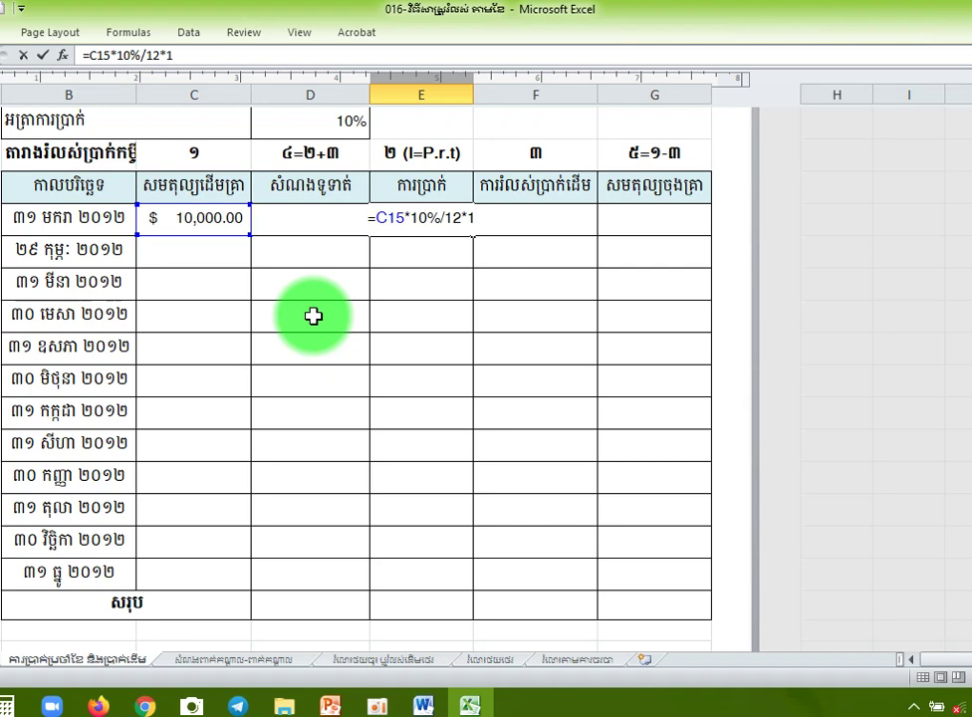
pyautogui.press('Return')
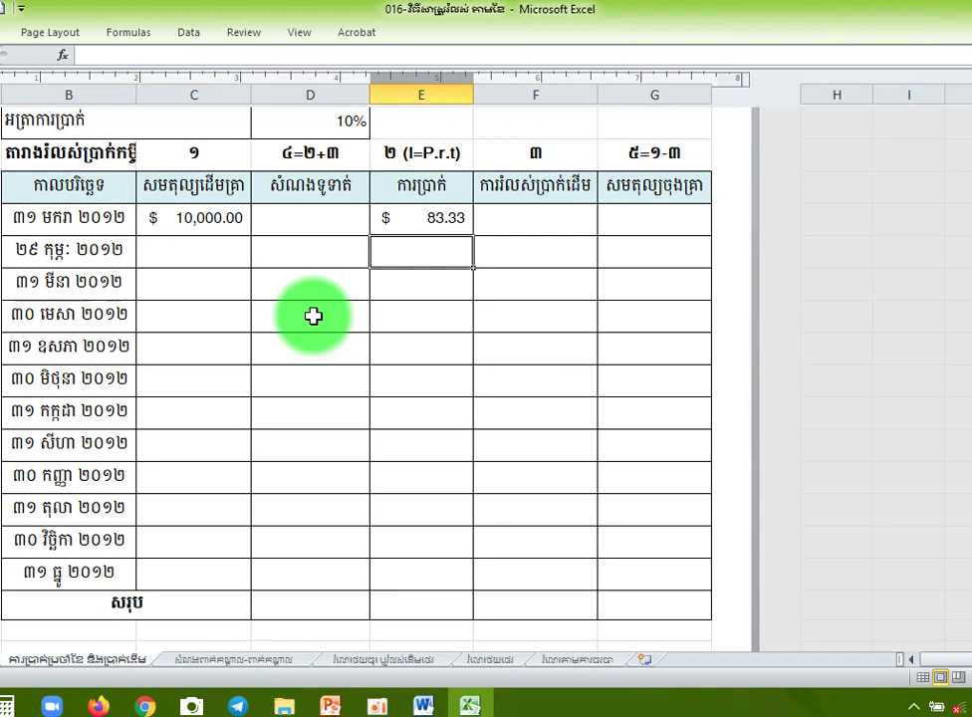
# Enter 0 as the principal repayment for January 2012 in F15
pyautogui.click(541, 215)
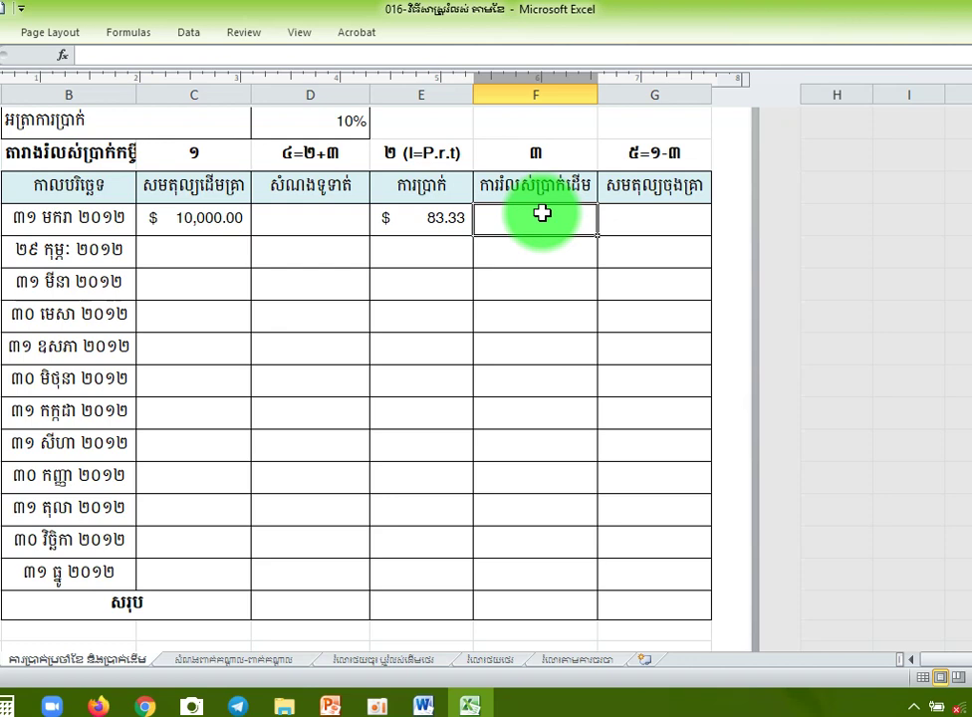
pyautogui.moveTo(541, 213); pyautogui.dragTo(528, 475)
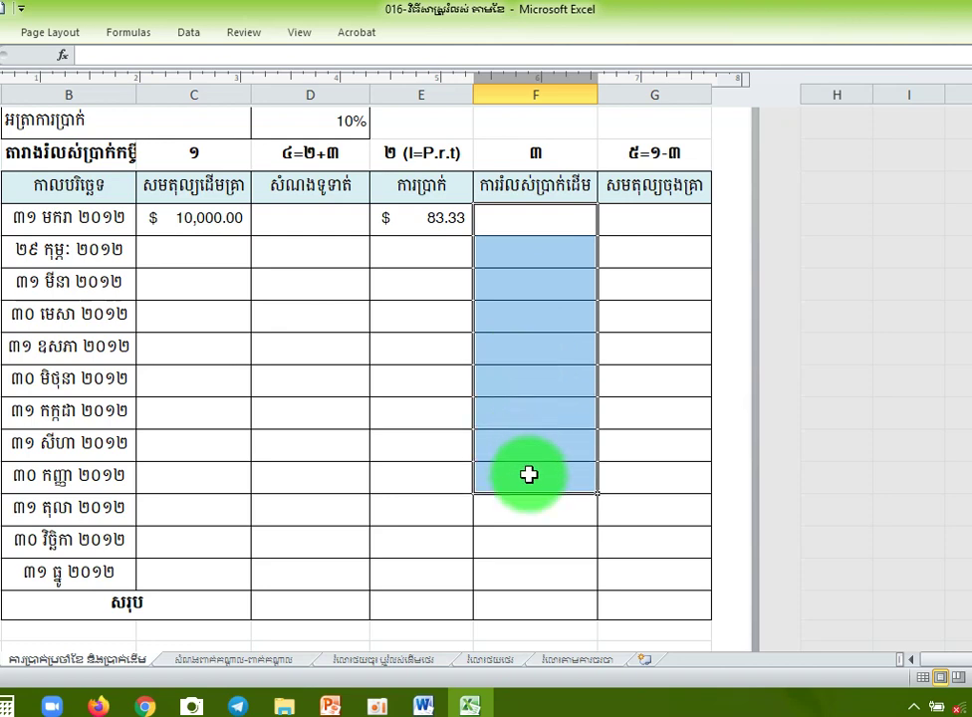
pyautogui.moveTo(528, 475); pyautogui.dragTo(508, 582)
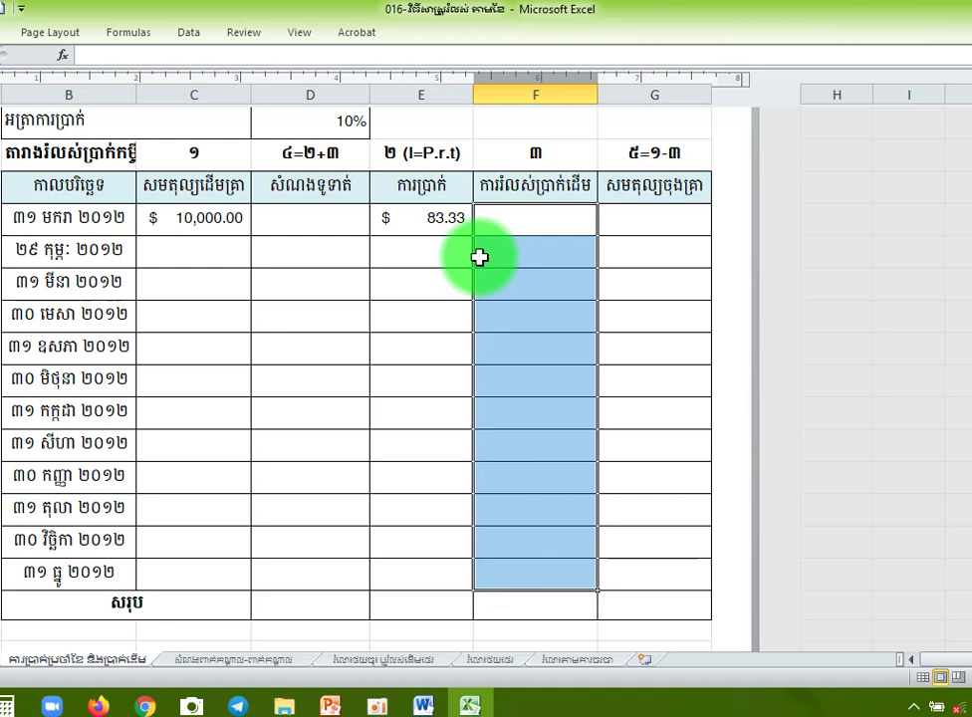
pyautogui.doubleClick(529, 574)
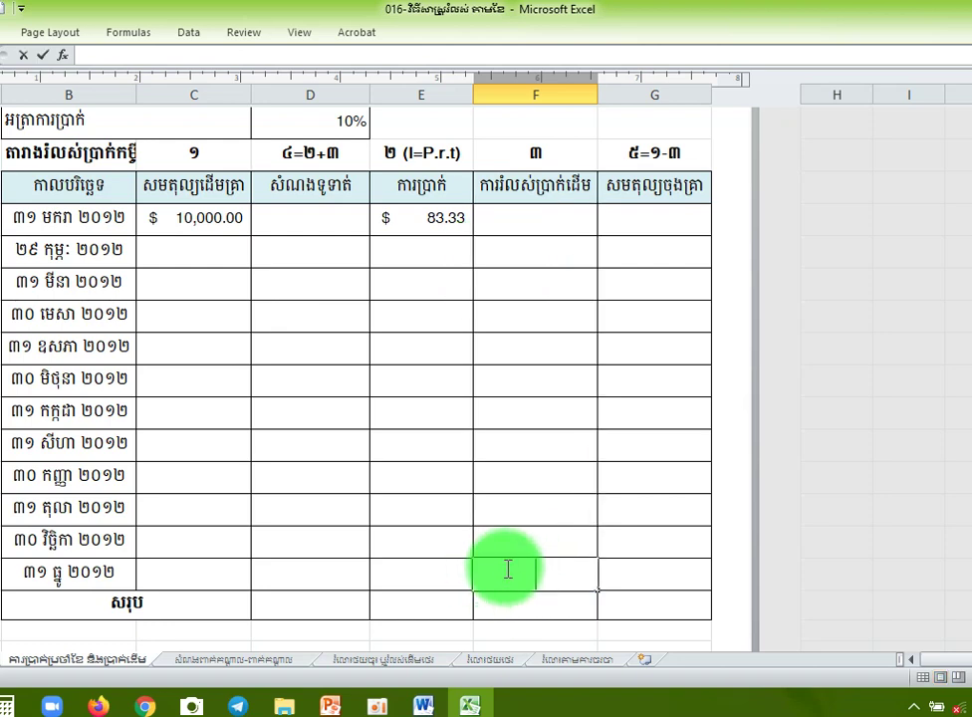
pyautogui.click(523, 221)
pyautogui.write('0')
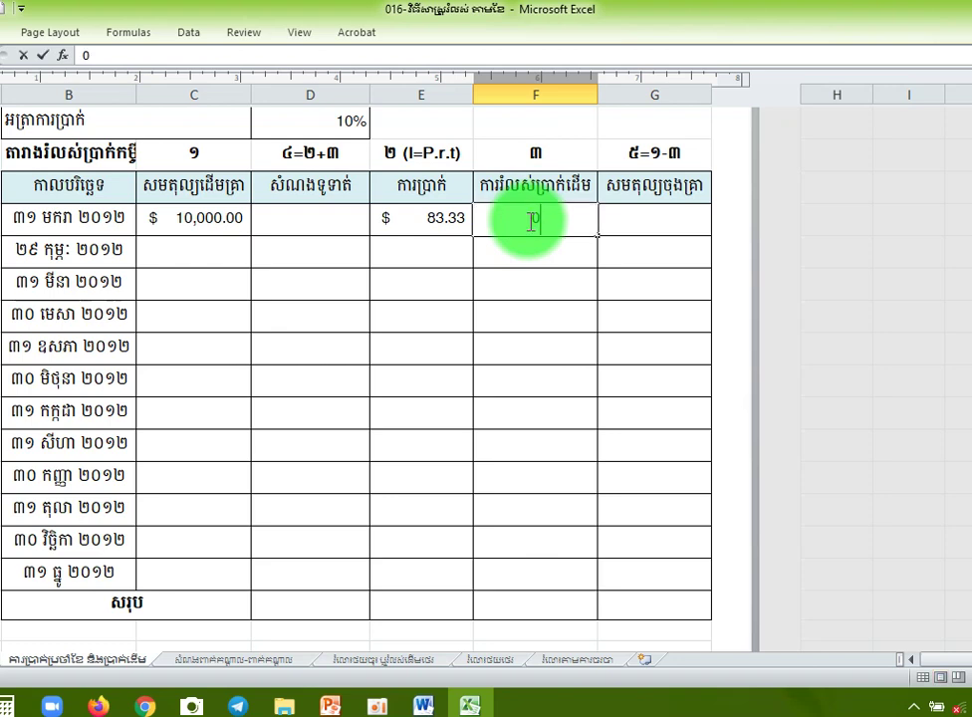
pyautogui.press('Return')
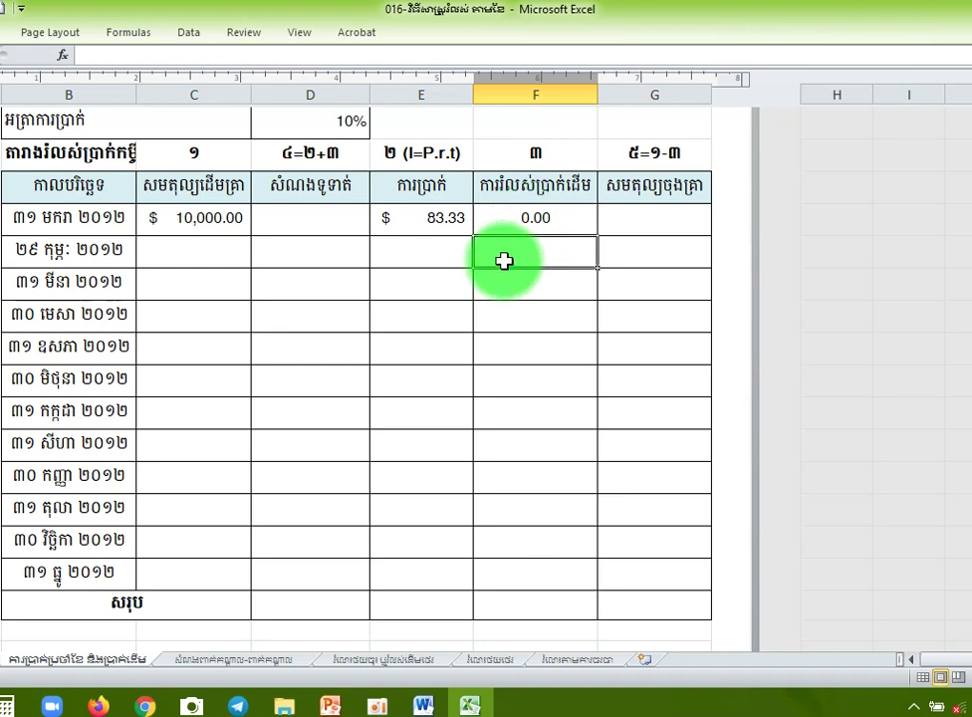
# Calculate the January 2012 payment as interest plus principal with the formula =E15+F15 in D15
pyautogui.click(311, 218)
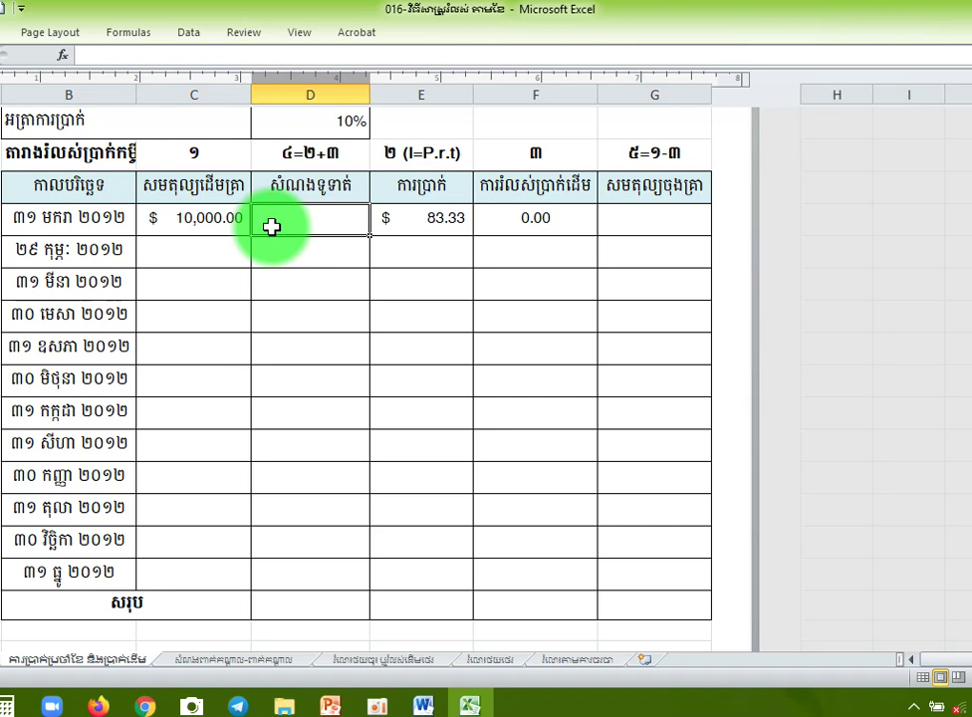
pyautogui.write('=')
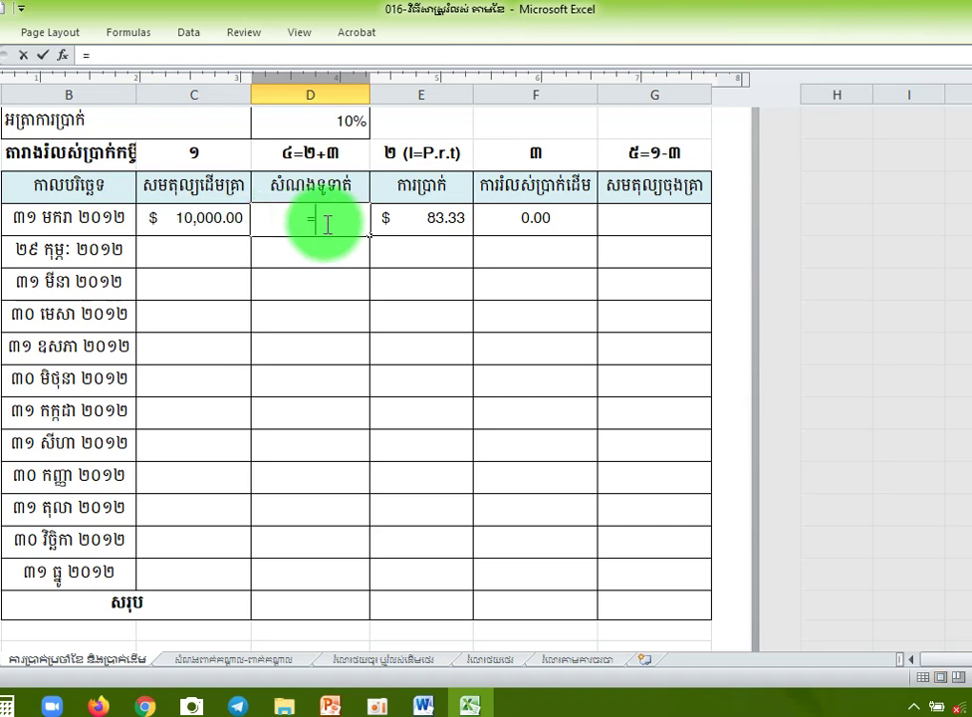
pyautogui.click(408, 226)
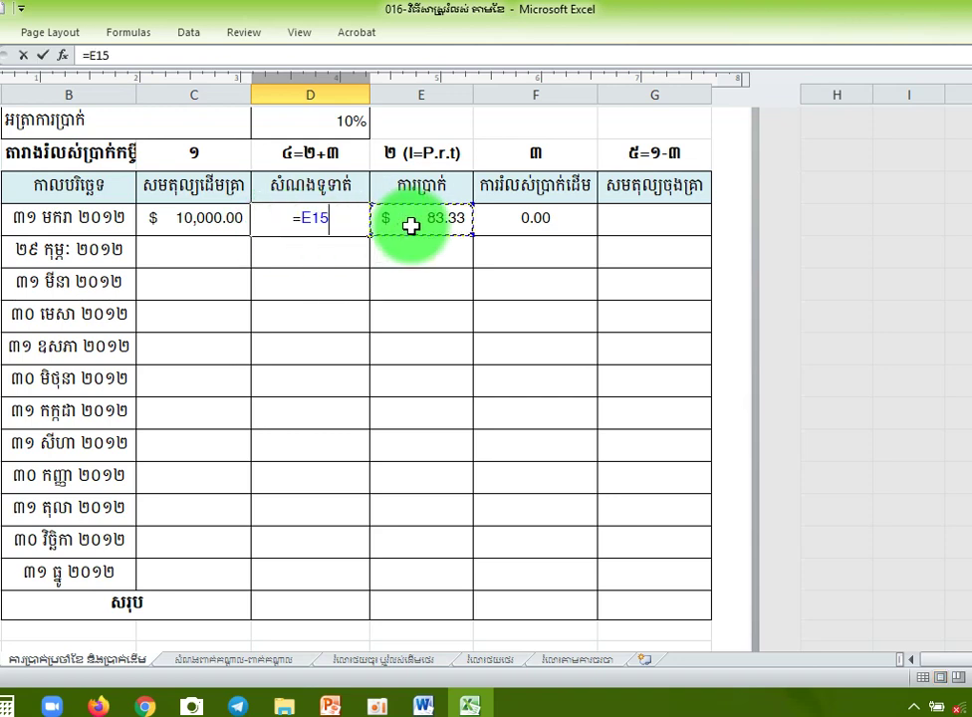
pyautogui.write('+')
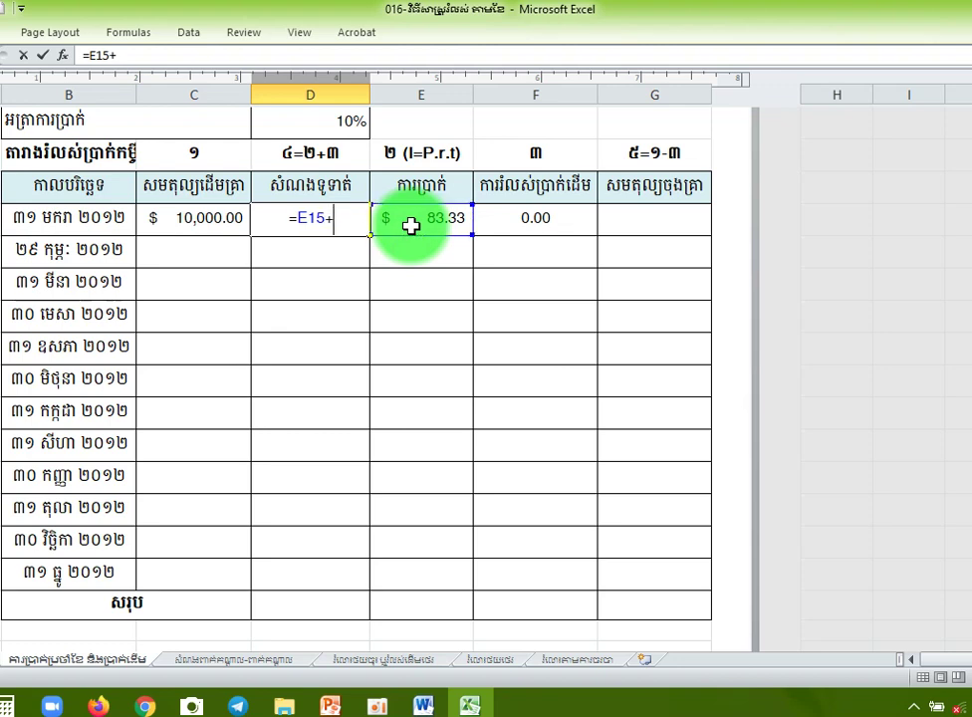
pyautogui.click(535, 228)
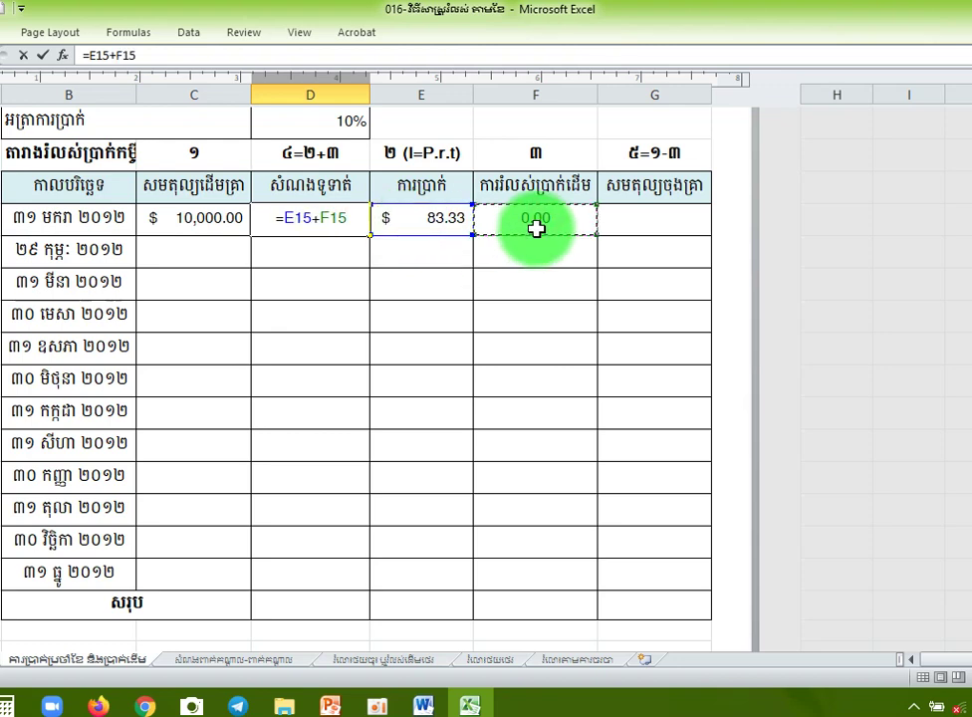
pyautogui.press('Return')
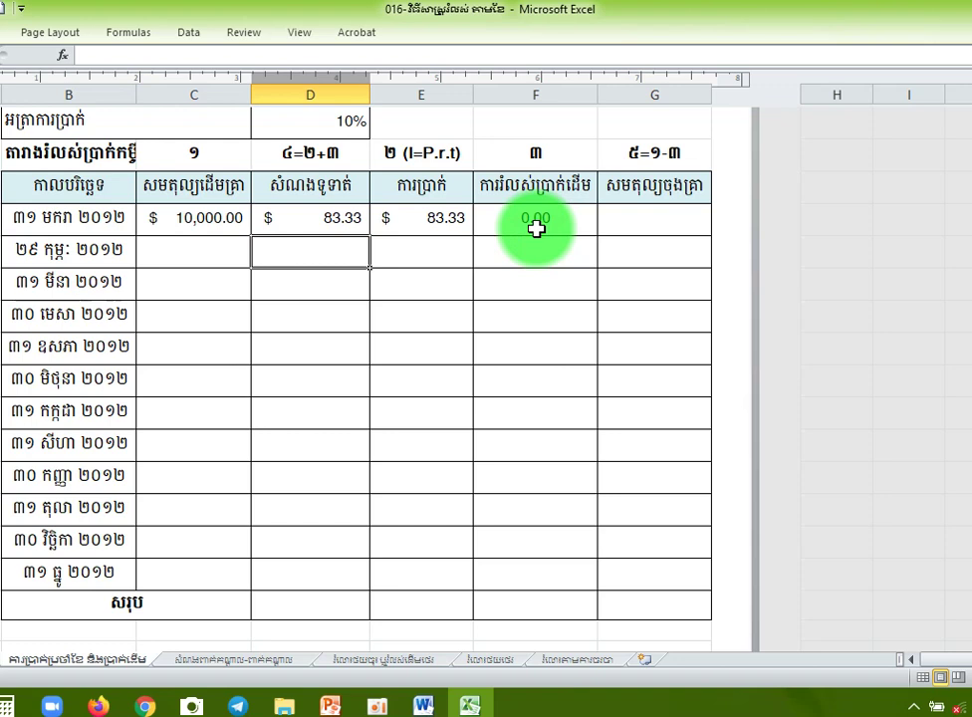
# Calculate the January 2012 closing balance in G15 with the formula =C15-F15
pyautogui.click(636, 225)
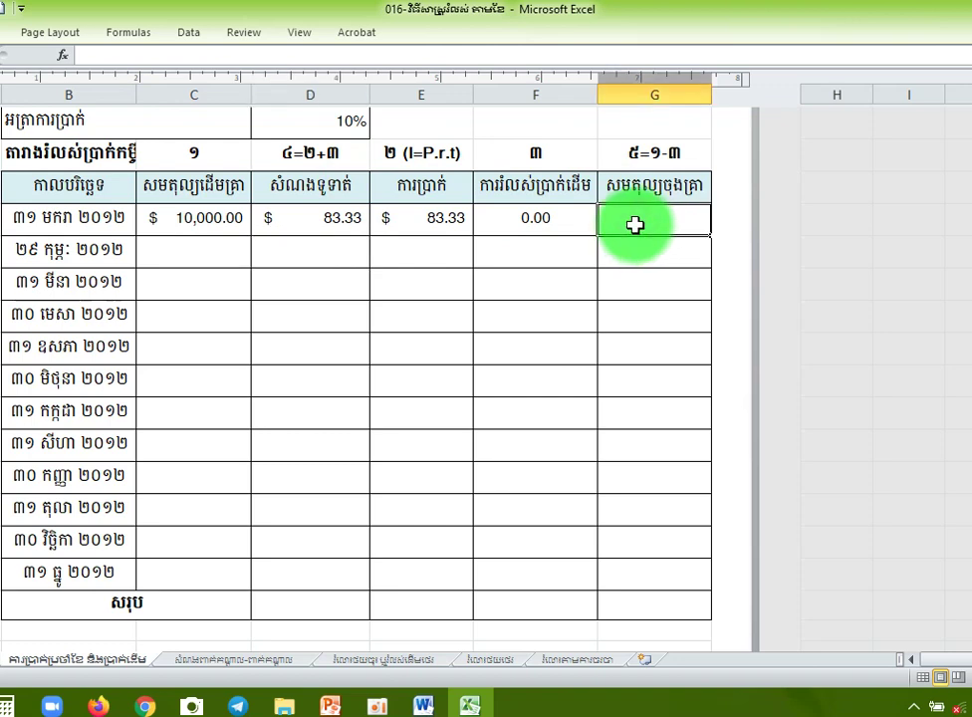
pyautogui.write('=')
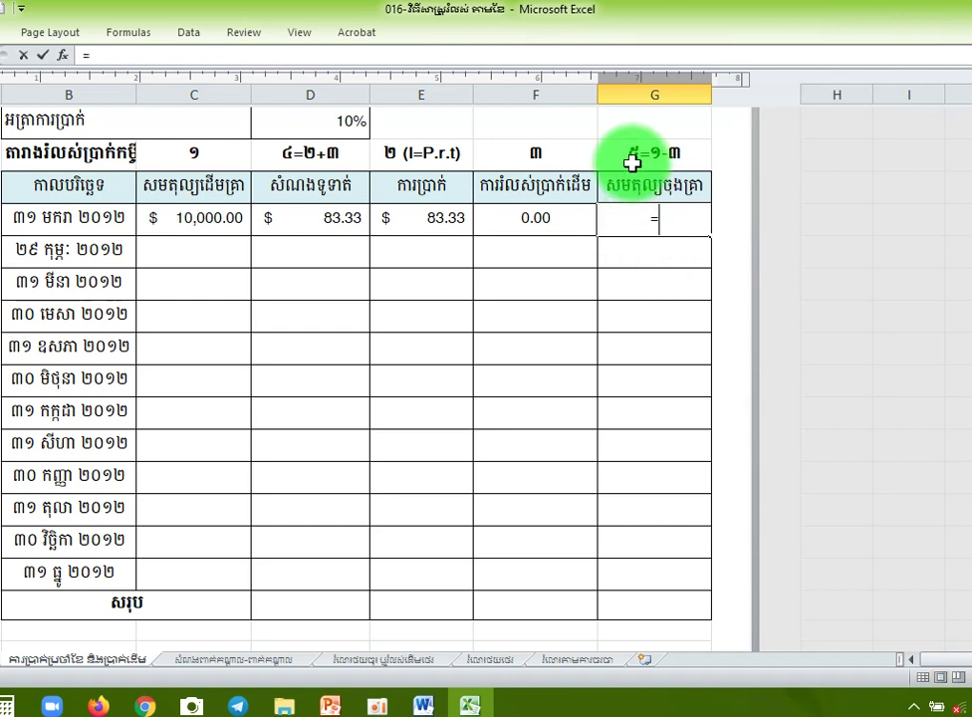
pyautogui.click(170, 223)
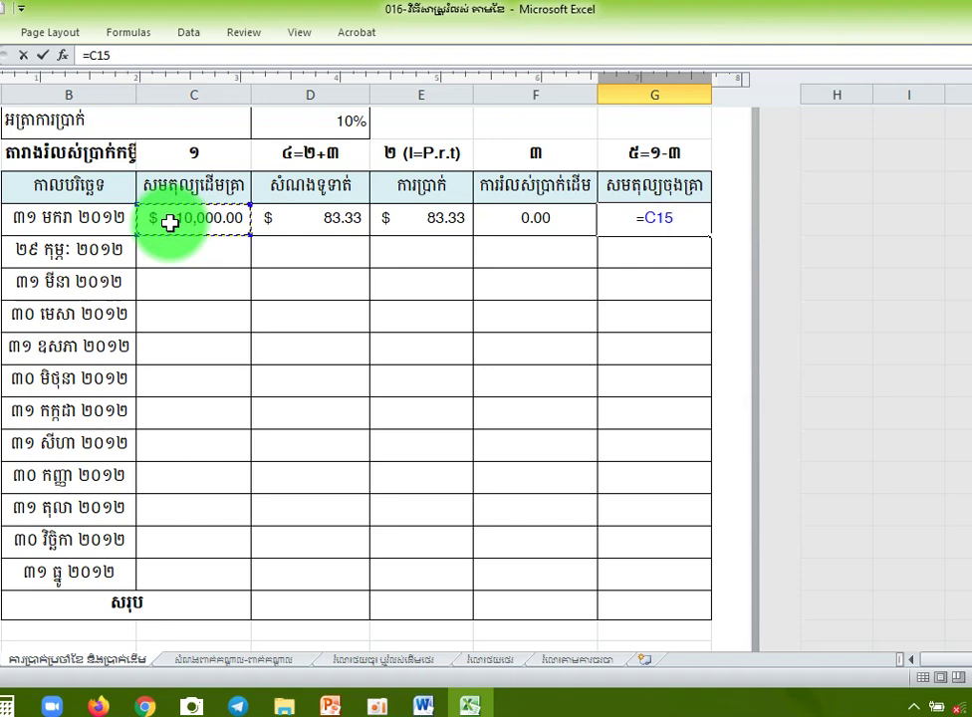
pyautogui.write('-')
pyautogui.click(499, 226)
pyautogui.press('Return')
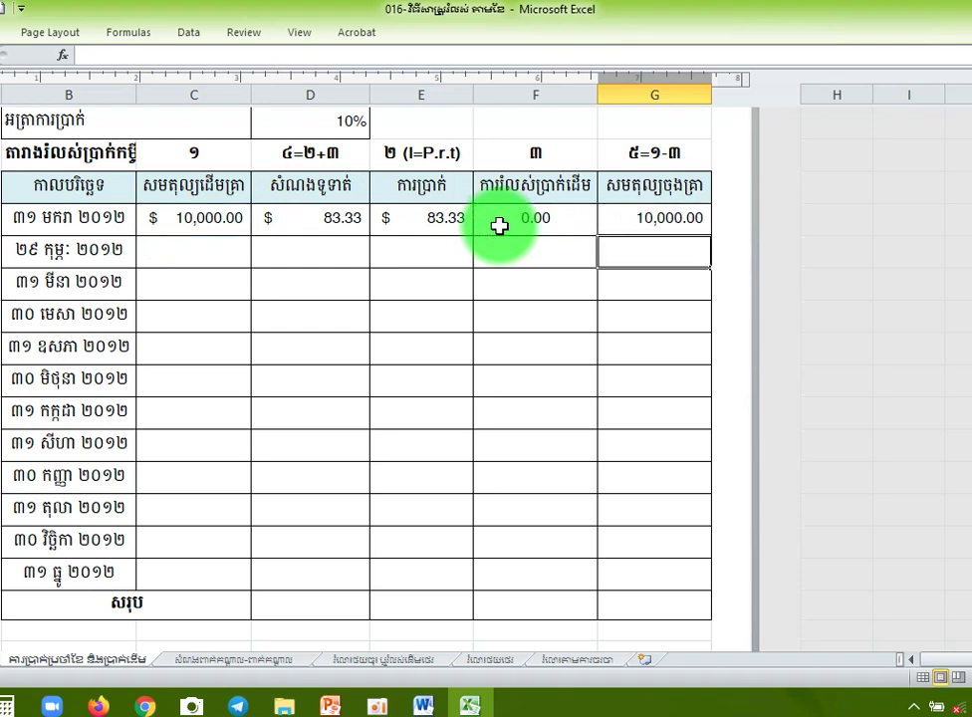
pyautogui.click(636, 215)
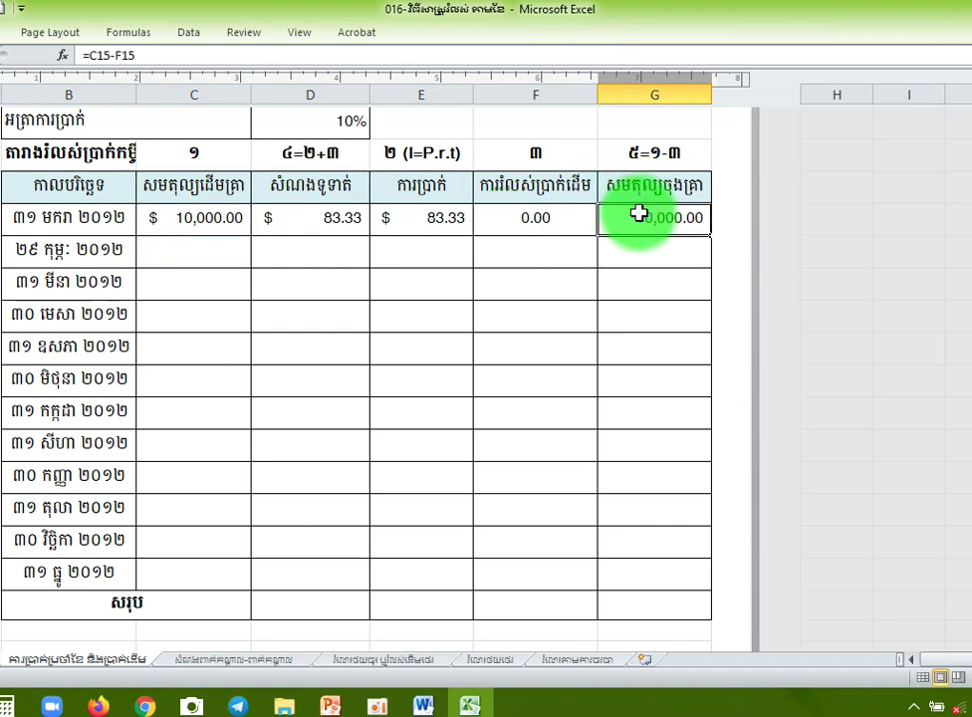
# Carry the closing balance into February's opening balance with =G15 in C16 and fill the formula through December 2012
pyautogui.click(199, 253)
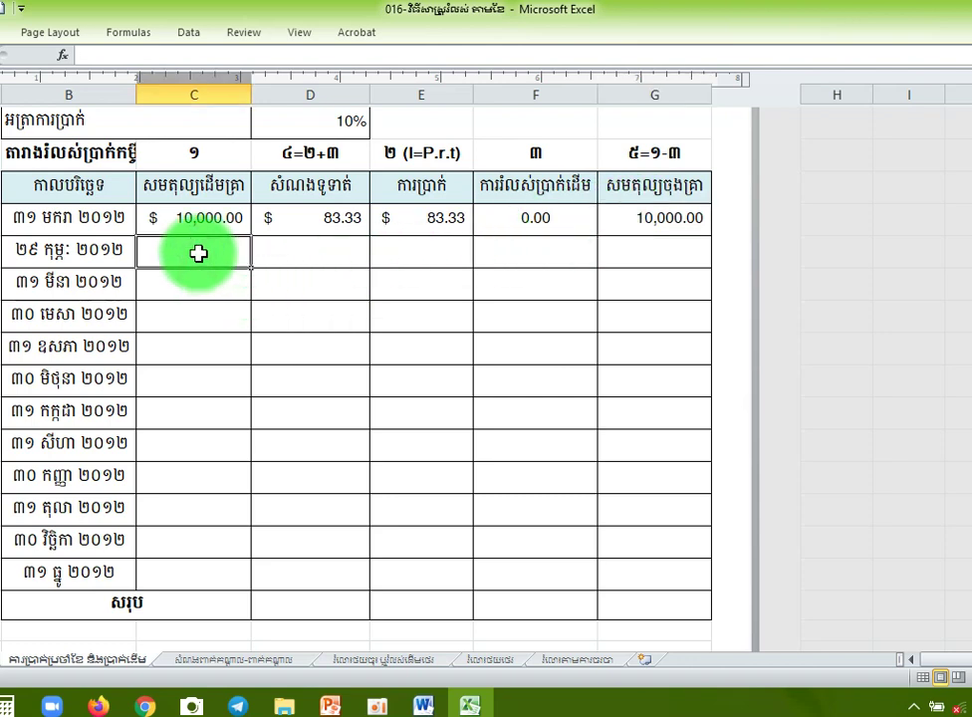
pyautogui.write('=')
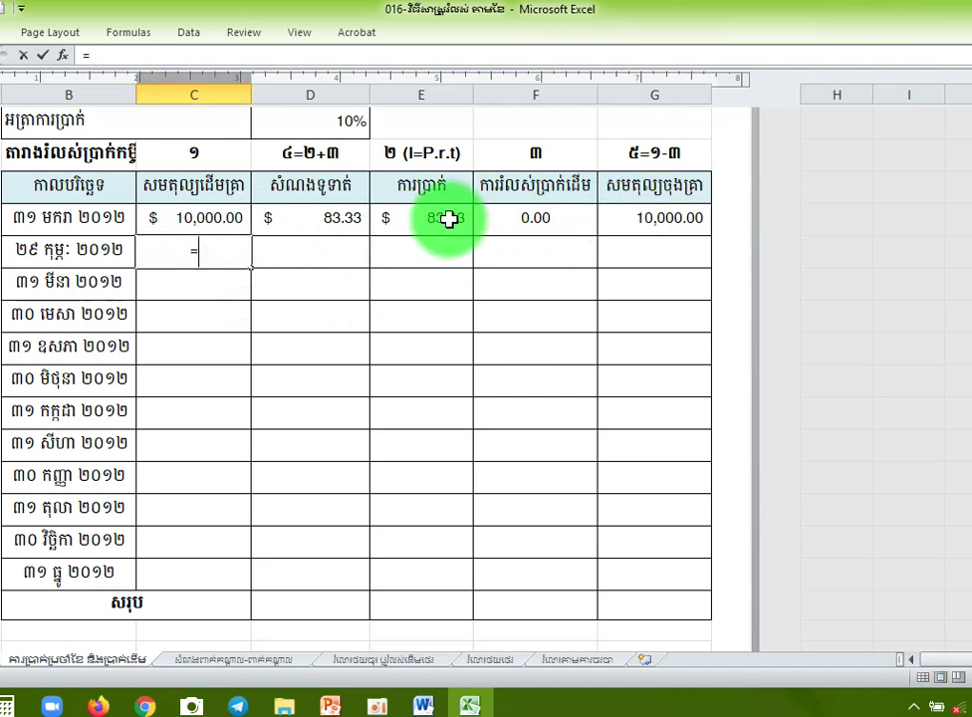
pyautogui.click(612, 221)
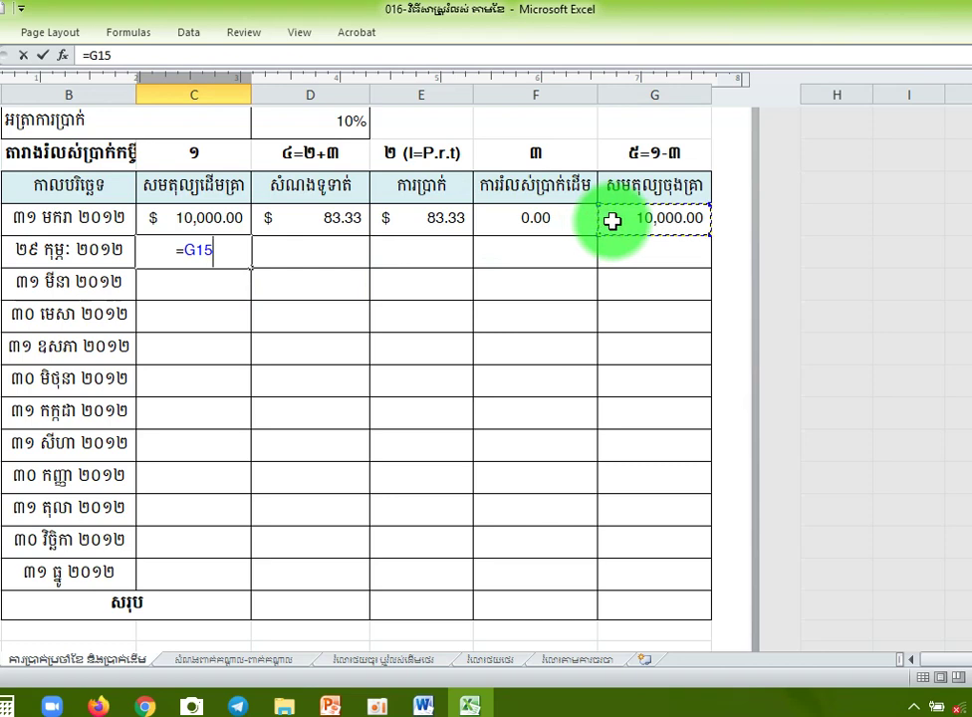
pyautogui.press('Return')
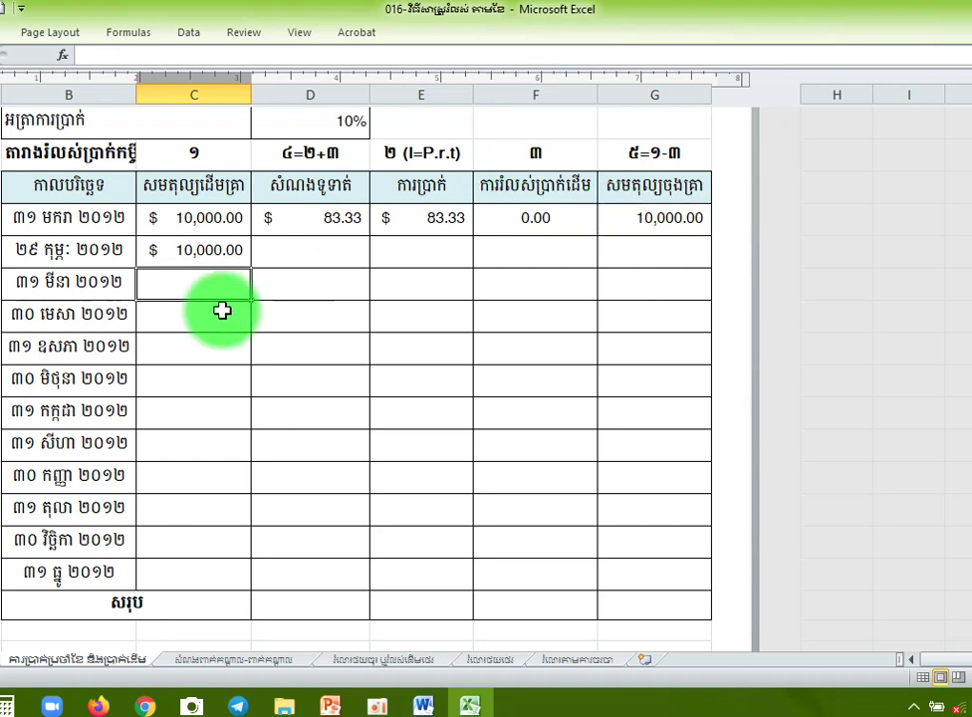
pyautogui.click(237, 251)
pyautogui.moveTo(248, 272); pyautogui.dragTo(230, 577)
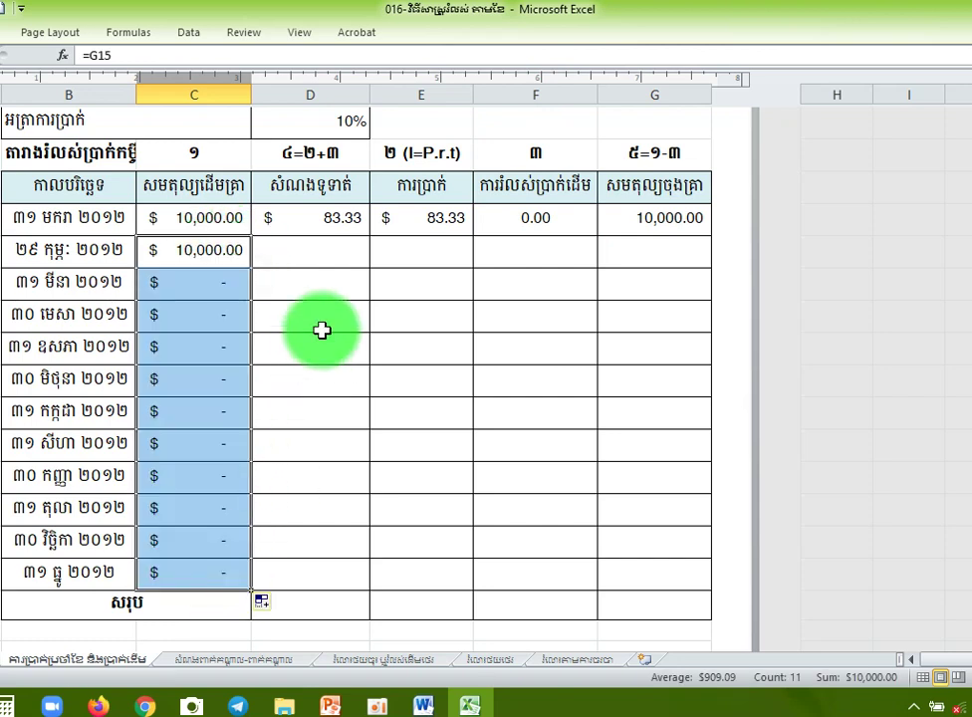
# Fill the January payment and interest formulas through every month to December 2012
pyautogui.click(344, 215)
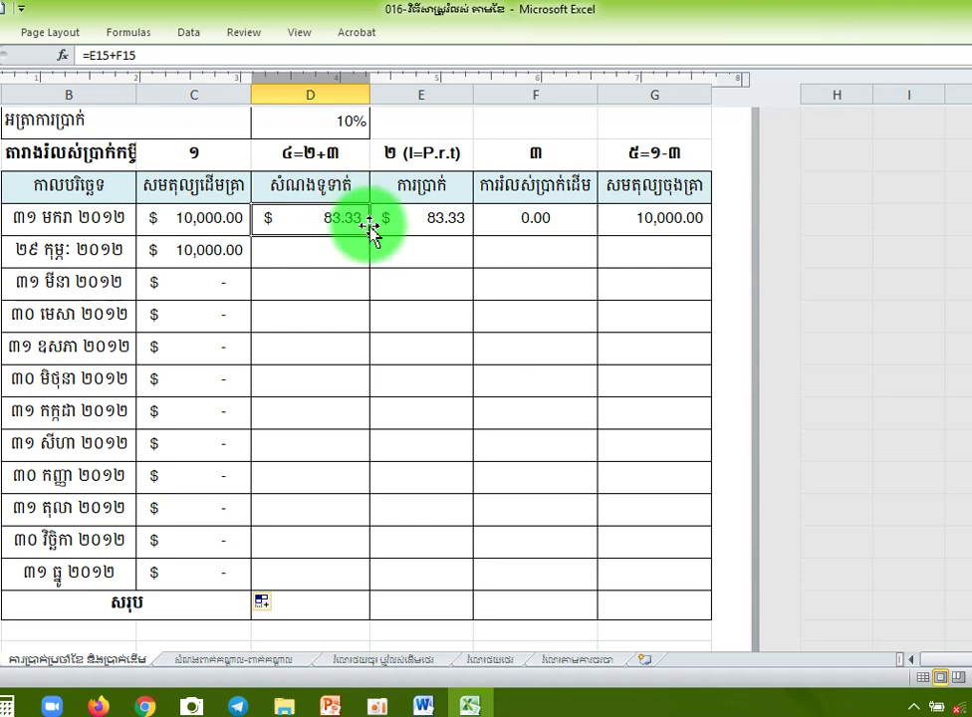
pyautogui.moveTo(369, 235); pyautogui.dragTo(373, 575)
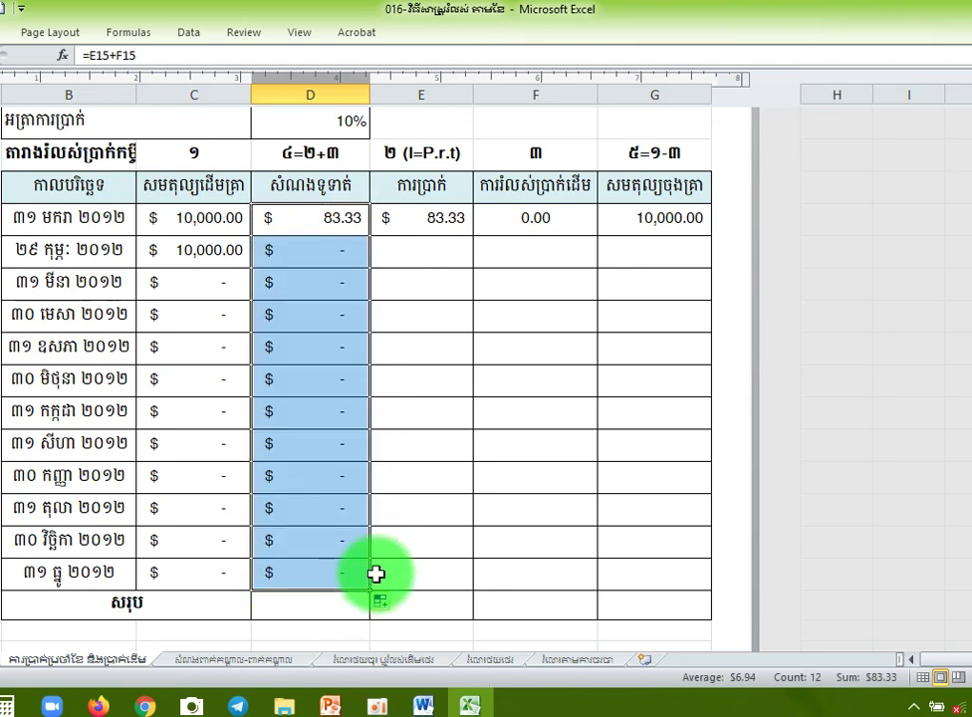
pyautogui.click(445, 223)
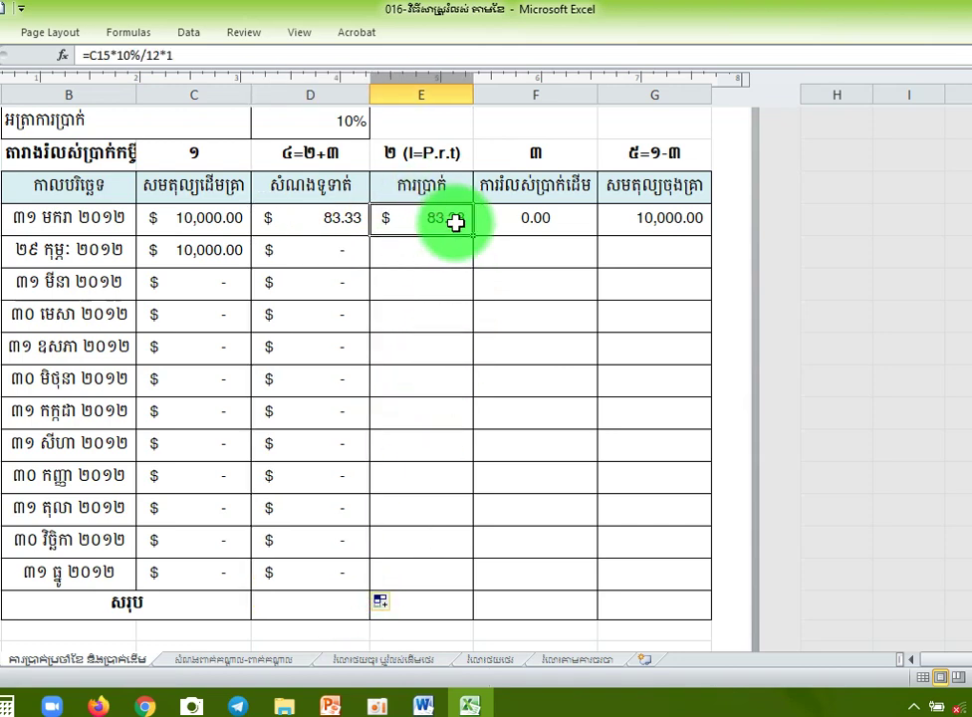
pyautogui.moveTo(472, 234); pyautogui.dragTo(442, 583)
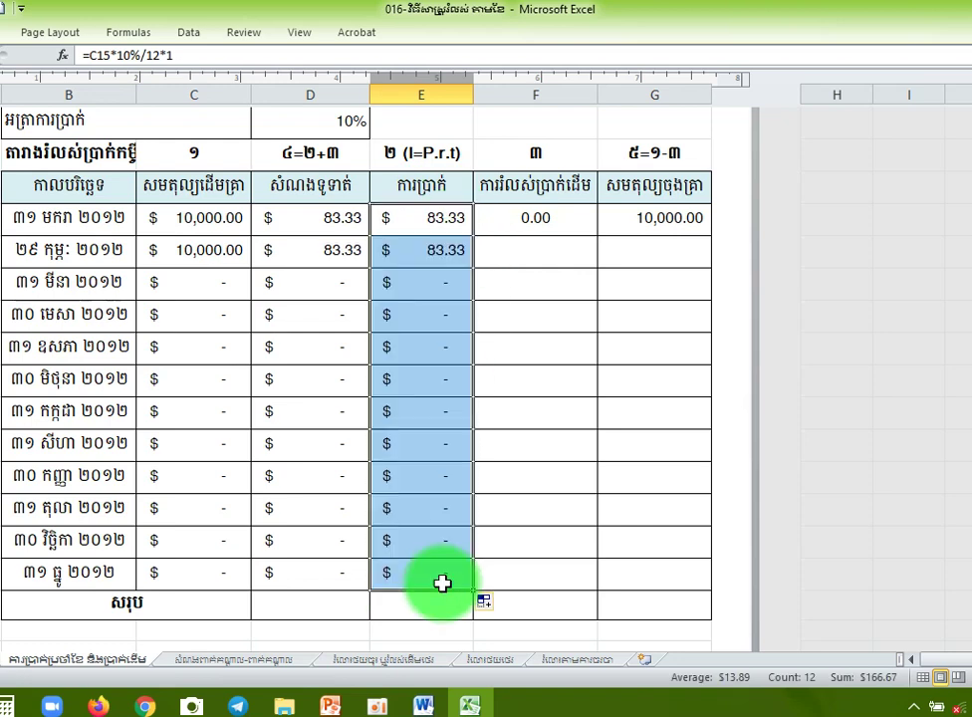
# Fill the January principal repayment of 0 and the closing balance formula through December 2012
pyautogui.click(538, 217)
pyautogui.moveTo(598, 235); pyautogui.dragTo(537, 582)
pyautogui.click(625, 227)
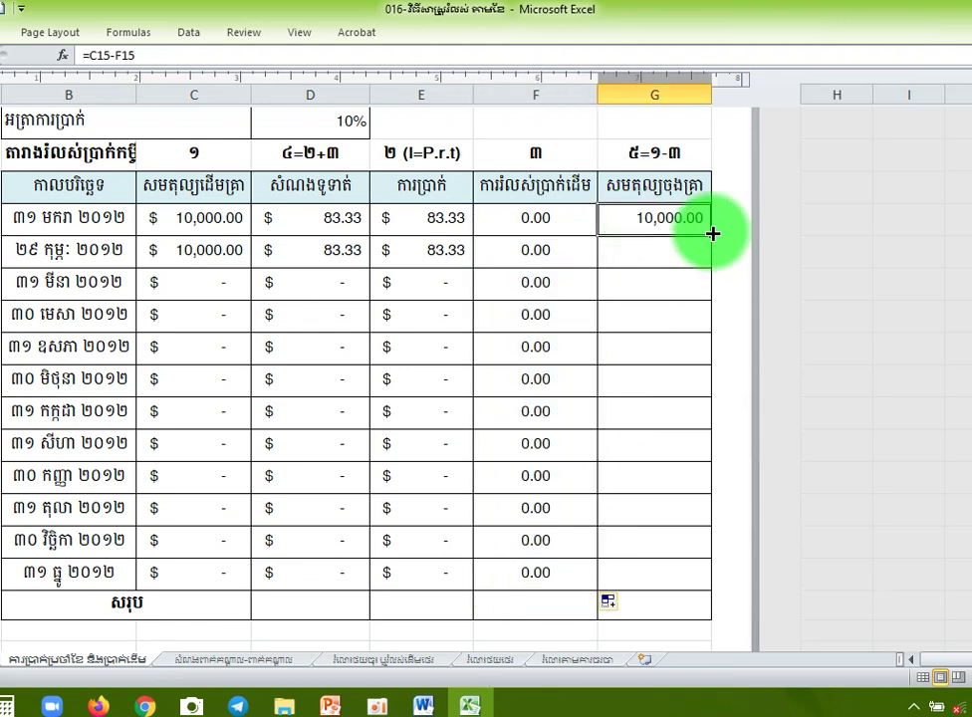
pyautogui.moveTo(709, 230); pyautogui.dragTo(659, 585)
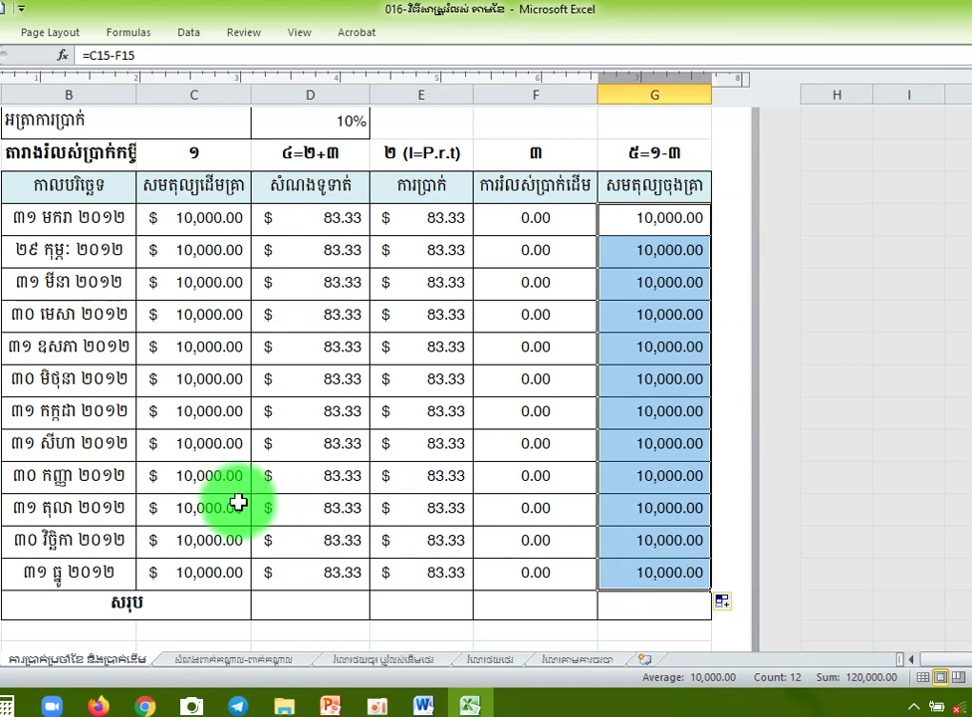
# Make the December 2012 principal repayment bold and set it to the full opening balance with =C26
pyautogui.click(200, 576)
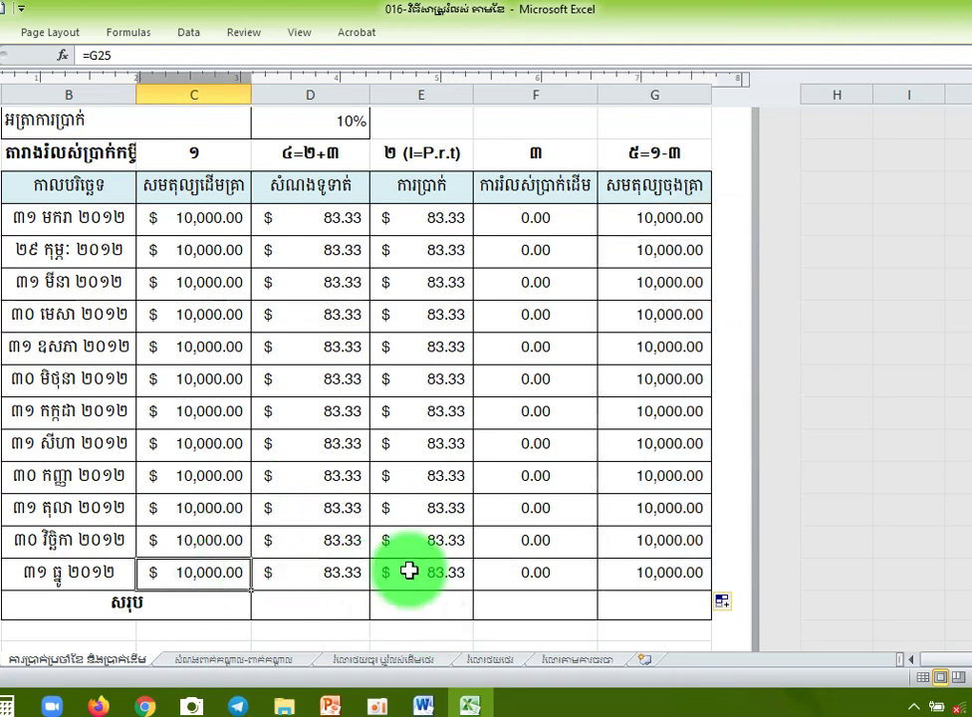
pyautogui.click(503, 580)
pyautogui.hotkey('ctrl', 'b')
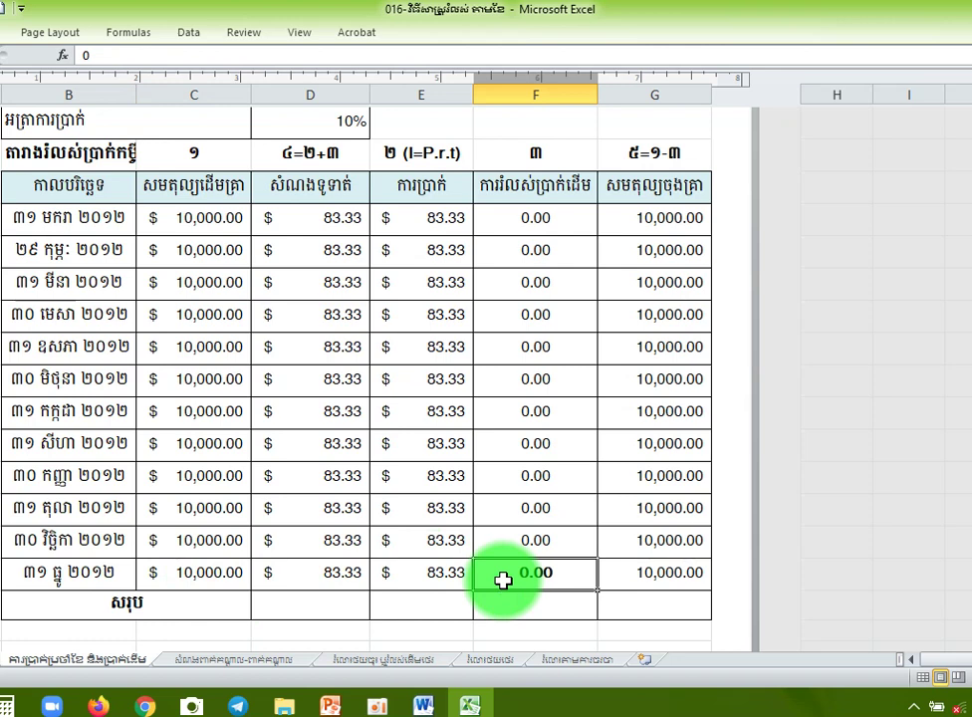
pyautogui.write('=')
pyautogui.click(199, 577)
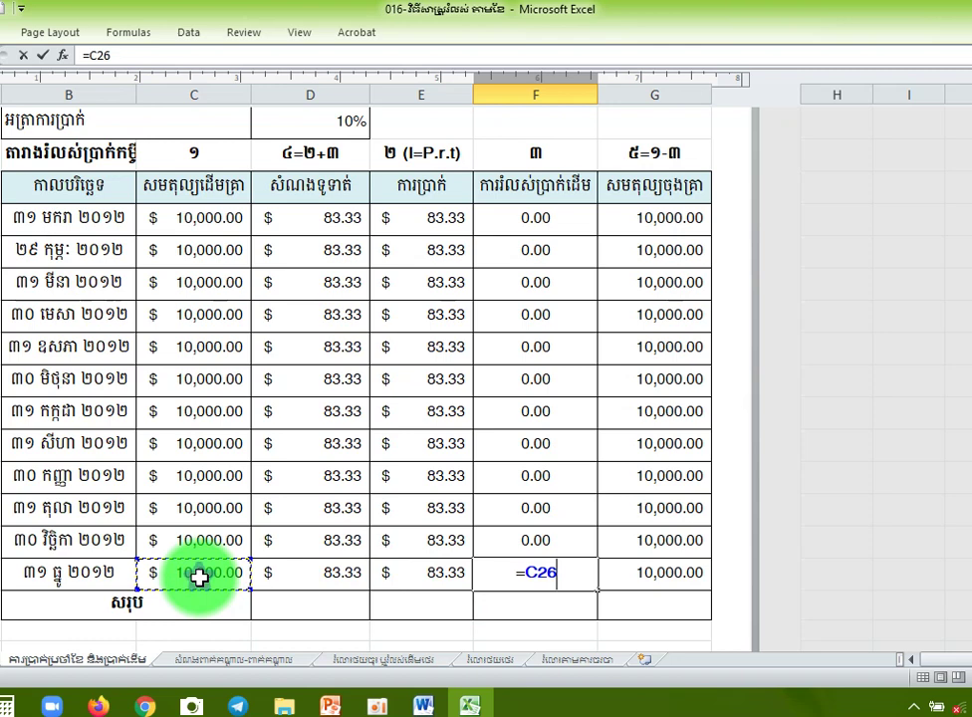
pyautogui.press('Return')
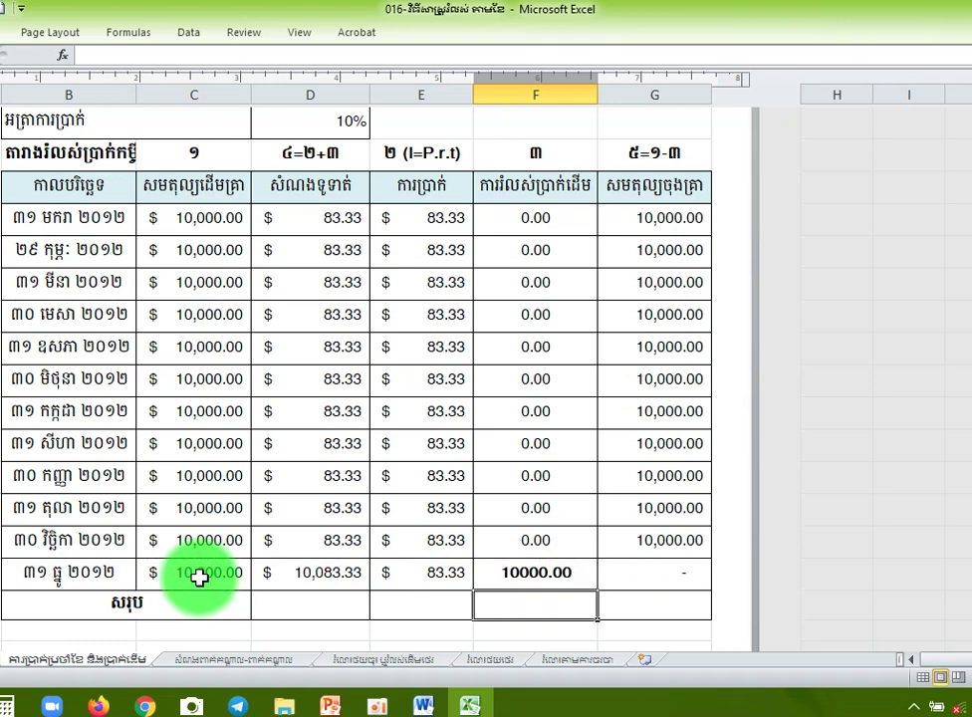
# Review the December principal repayment and closing balance, and the interest amounts from January to November
pyautogui.click(538, 580)
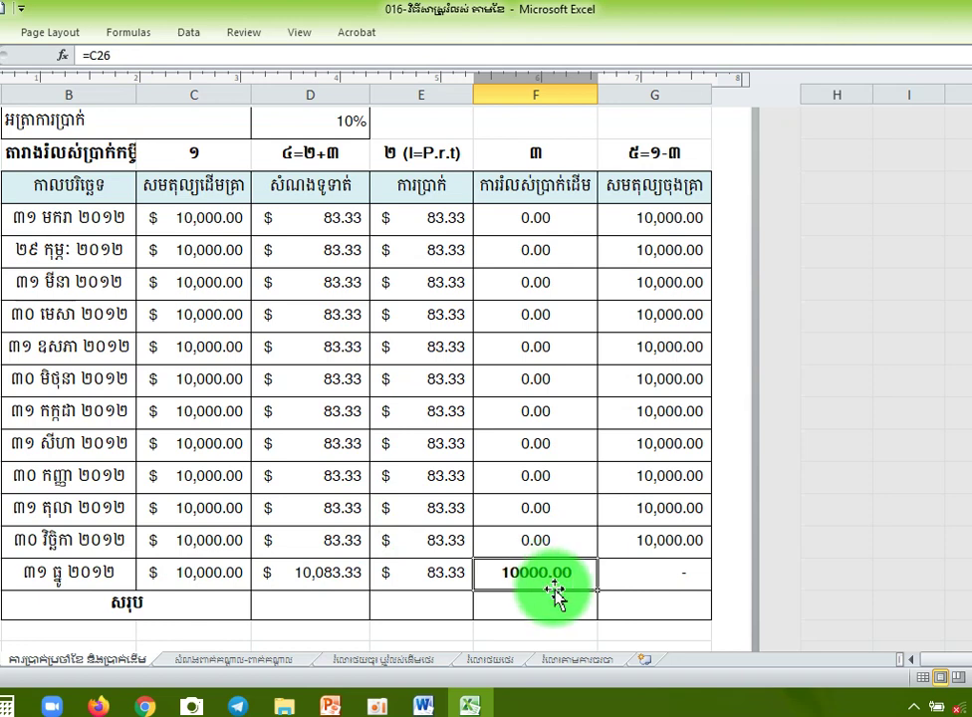
pyautogui.click(656, 576)
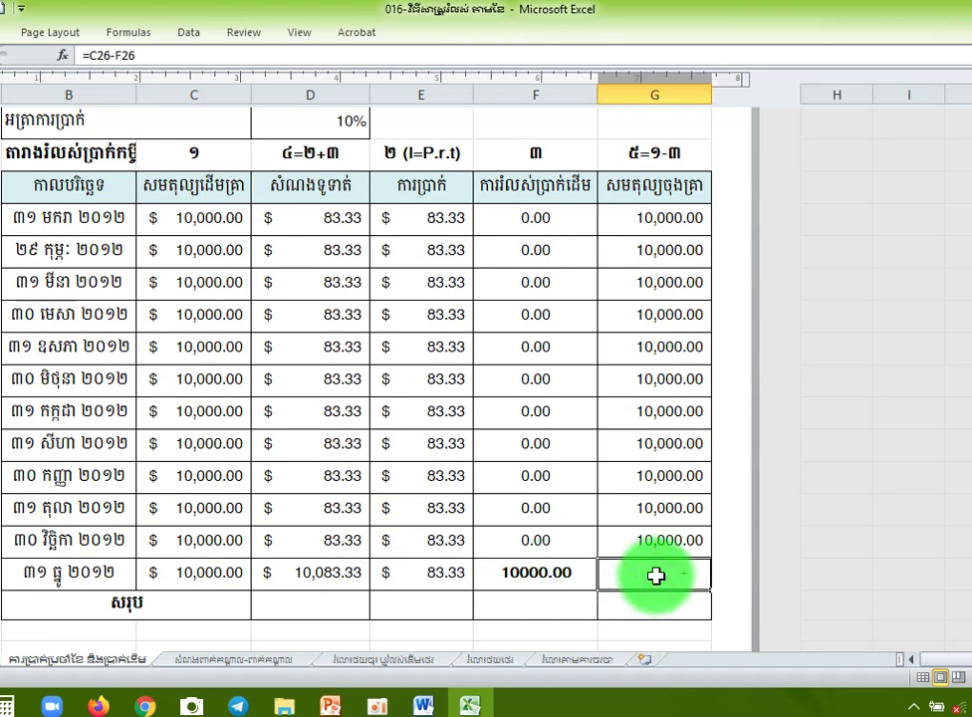
pyautogui.moveTo(403, 223); pyautogui.dragTo(379, 553)
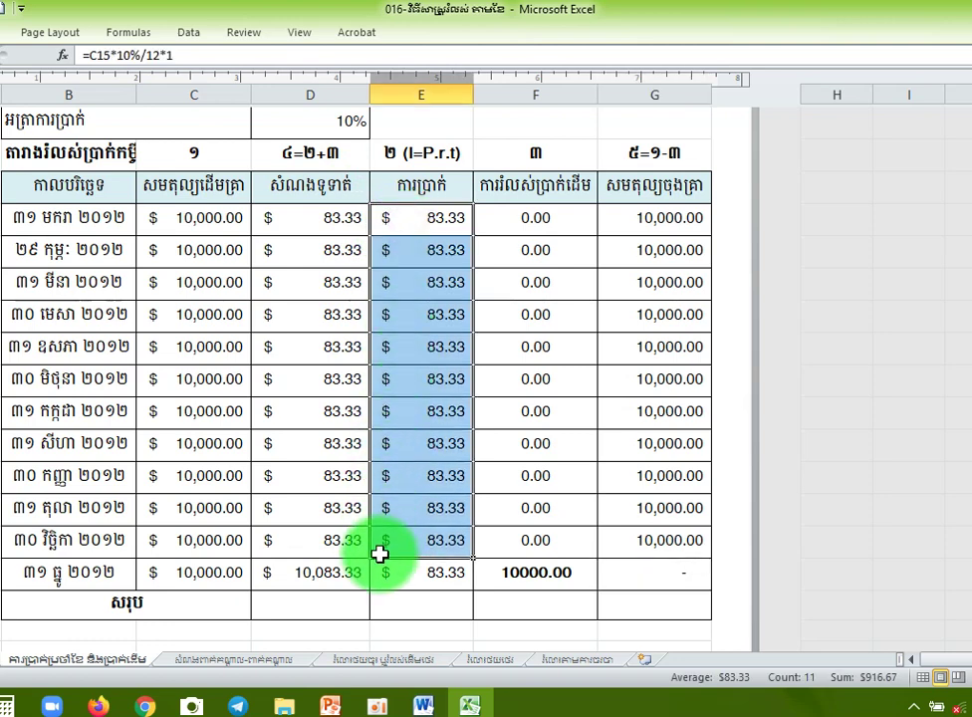
# Total the principal repayments from January to December 2012 in F27 with =sum(F15:F26)
pyautogui.moveTo(550, 215); pyautogui.dragTo(527, 538)
pyautogui.click(535, 572)
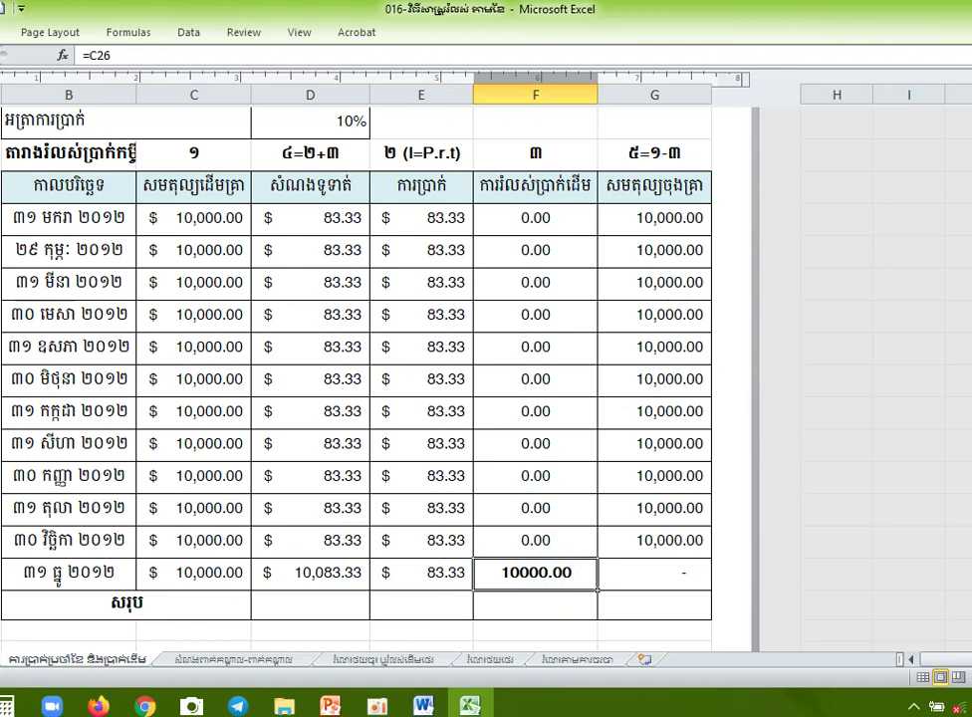
pyautogui.click(537, 603)
pyautogui.write('=')
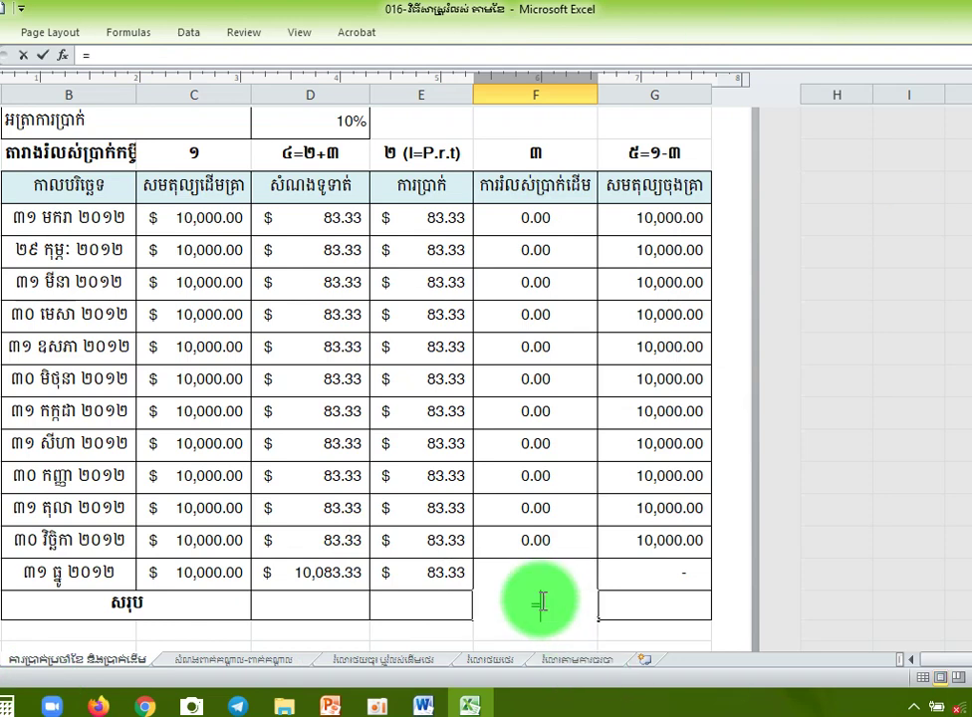
pyautogui.write('sum(')
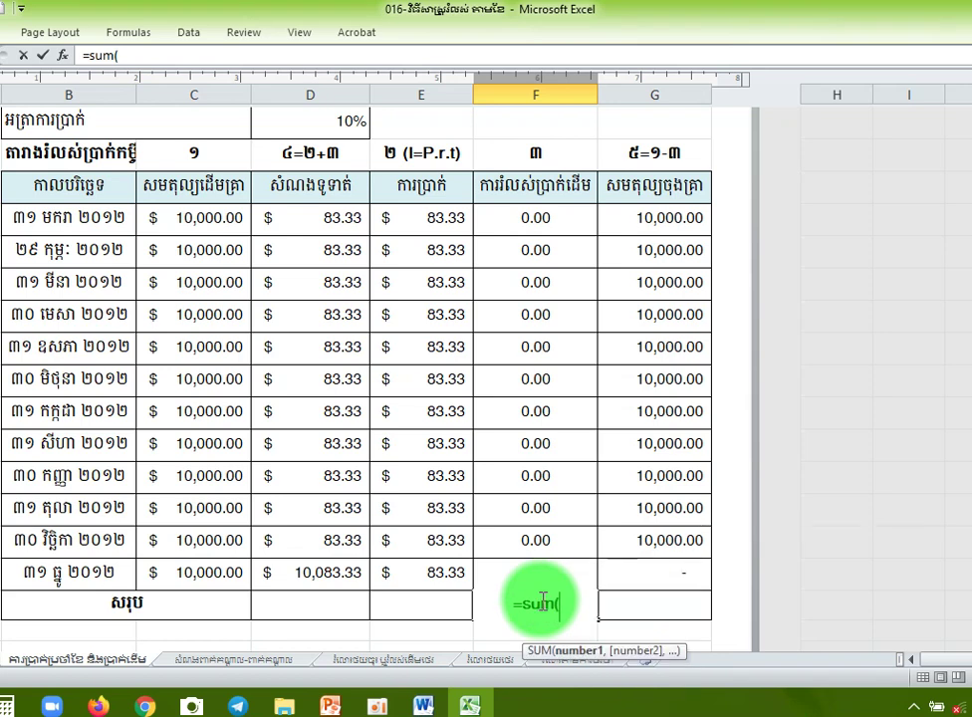
pyautogui.press('Up')
pyautogui.hotkey('shift', 'Up')
pyautogui.hotkey('shift', 'Up')
pyautogui.hotkey('shift', 'Up')
pyautogui.hotkey('shift', 'Up')
pyautogui.hotkey('shift', 'Up')
pyautogui.hotkey('shift', 'Up')
pyautogui.hotkey('shift', 'Up')
pyautogui.hotkey('shift', 'Up')
pyautogui.hotkey('shift', 'Up')
pyautogui.hotkey('shift', 'Up')
pyautogui.hotkey('shift', 'Up')
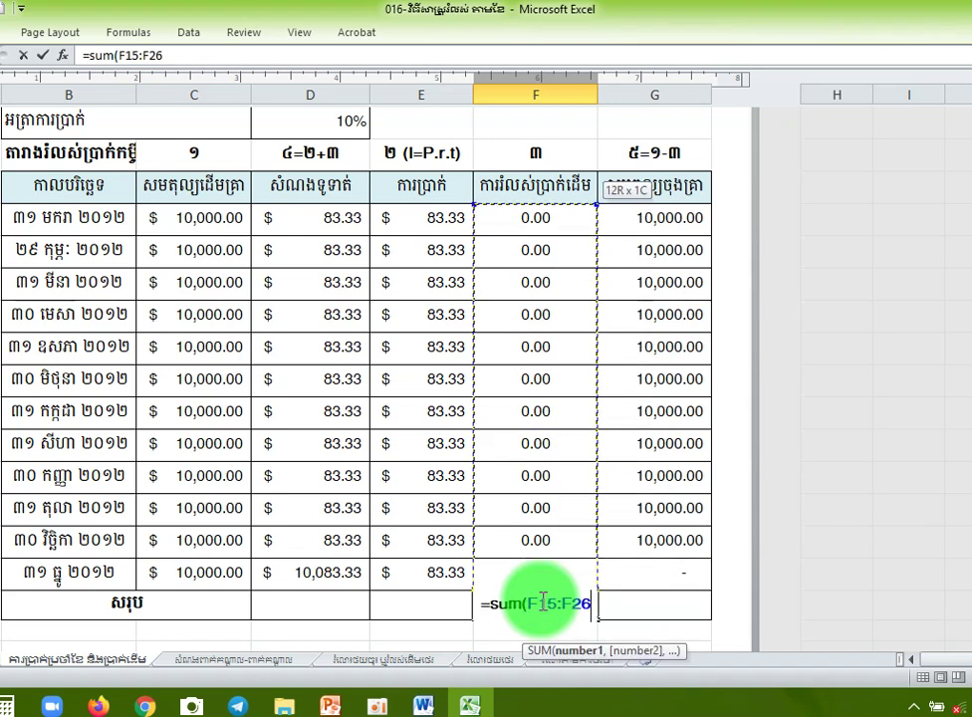
pyautogui.press('Return')
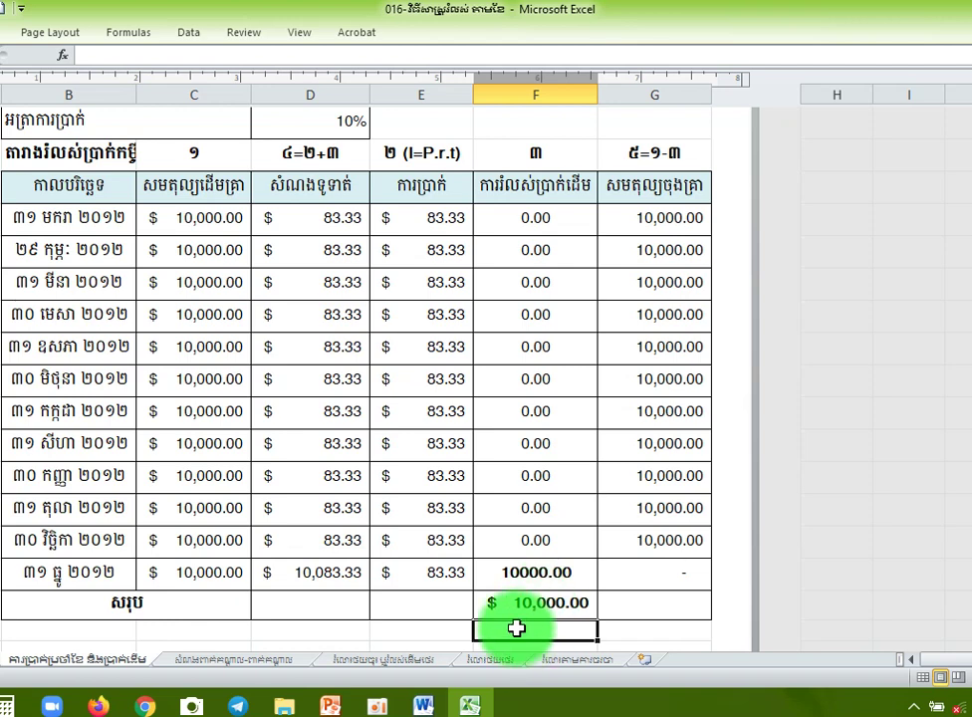
# Total the monthly interest from January to December 2012 in E27 with =SUM(E15:E26)
pyautogui.click(414, 610)
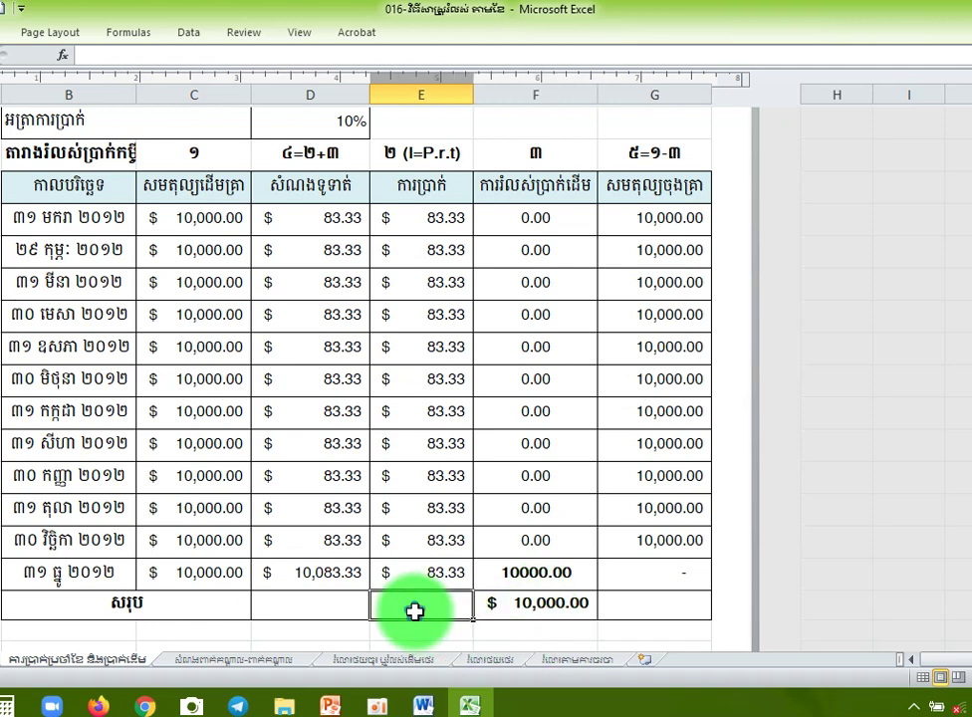
pyautogui.write('=sum(')
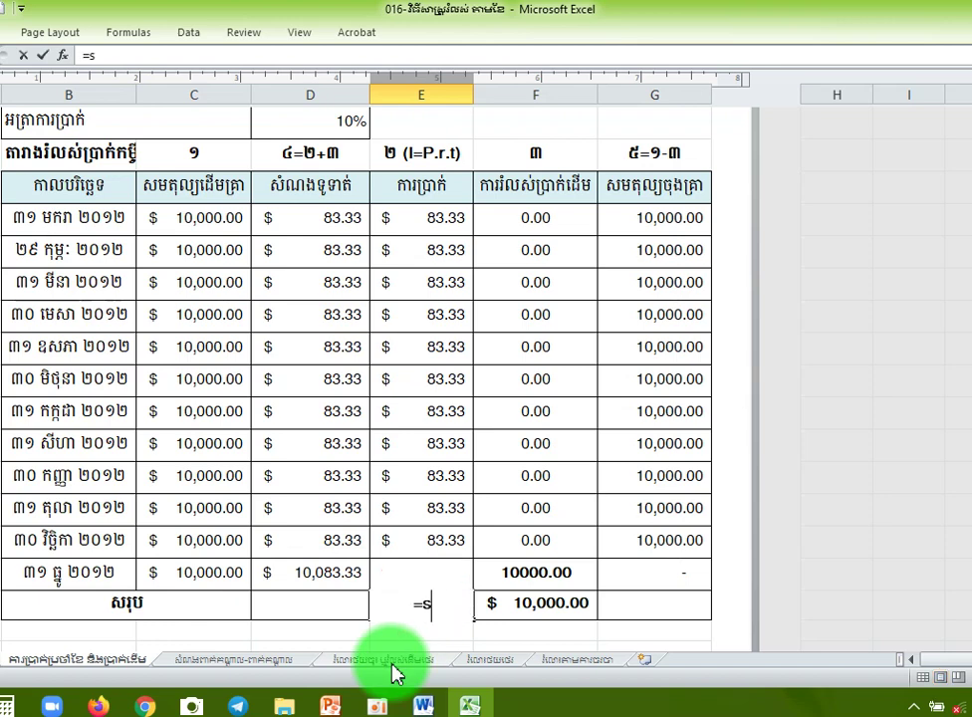
pyautogui.press('Up')
pyautogui.press('Up')
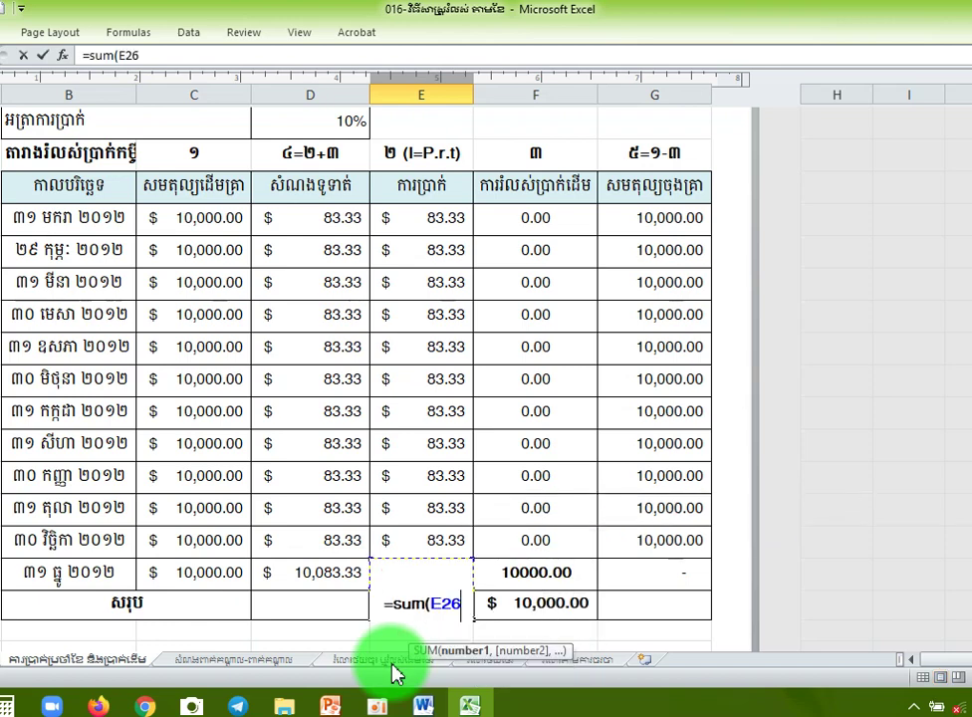
pyautogui.hotkey('shift', 'Up')
pyautogui.hotkey('shift', 'Up')
pyautogui.hotkey('shift', 'Up')
pyautogui.hotkey('shift', 'Up')
pyautogui.hotkey('shift', 'Up')
pyautogui.hotkey('shift', 'Up')
pyautogui.hotkey('shift', 'Up')
pyautogui.hotkey('shift', 'Up')
pyautogui.hotkey('shift', 'Up')
pyautogui.hotkey('shift', 'Up')
pyautogui.hotkey('shift', 'Up')
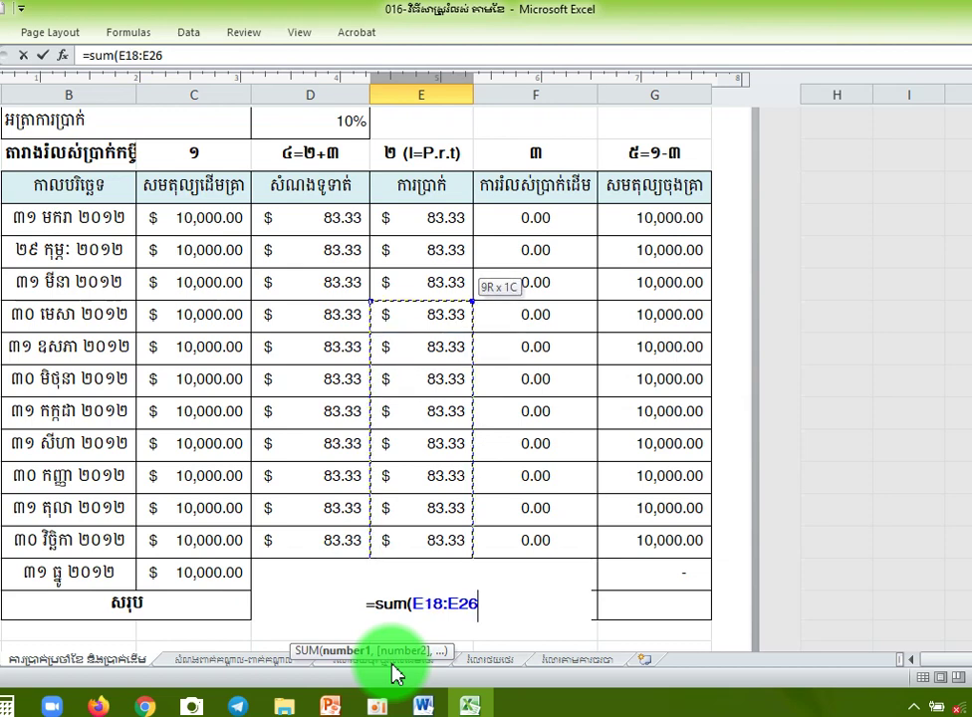
pyautogui.press('Return')
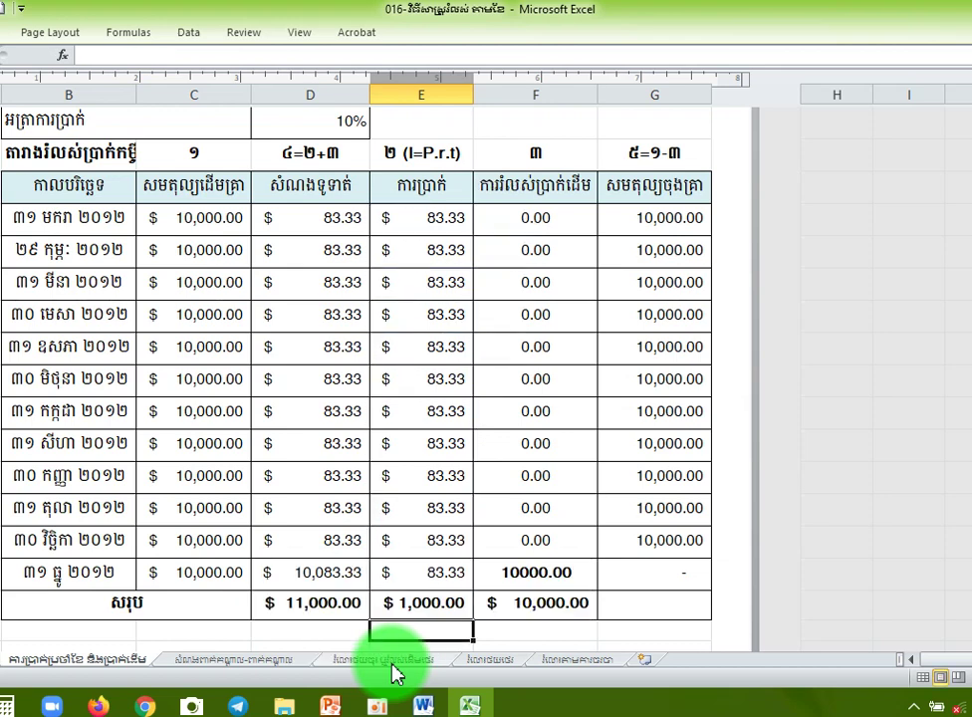
# Review the total payment formula against the monthly payments, and the January, December and total interest cells
pyautogui.click(310, 609)
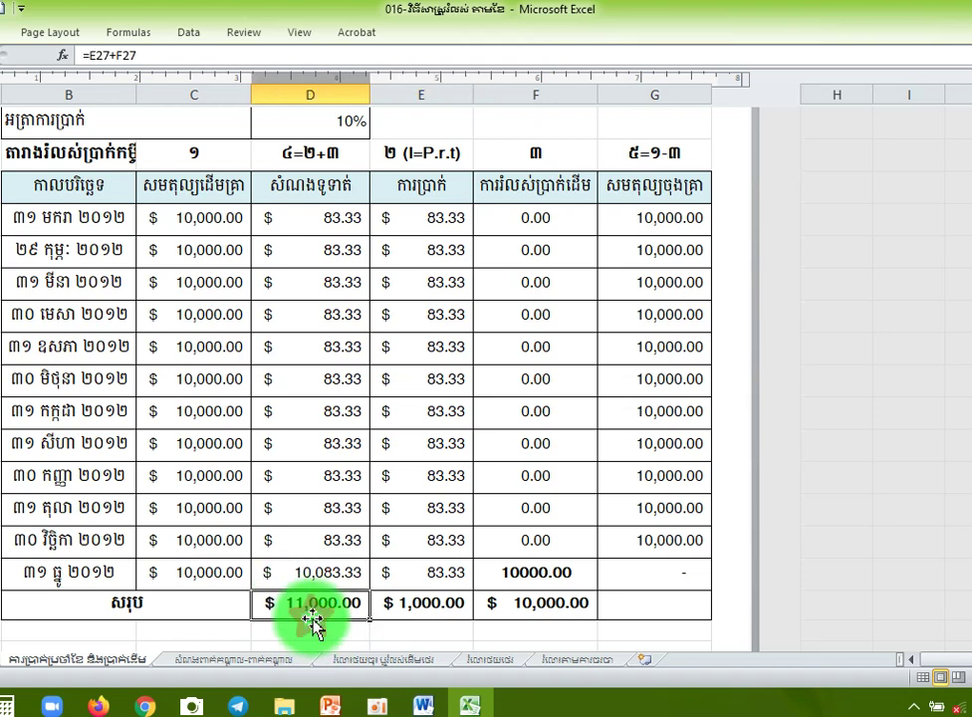
pyautogui.moveTo(327, 218); pyautogui.dragTo(311, 614)
pyautogui.click(316, 610)
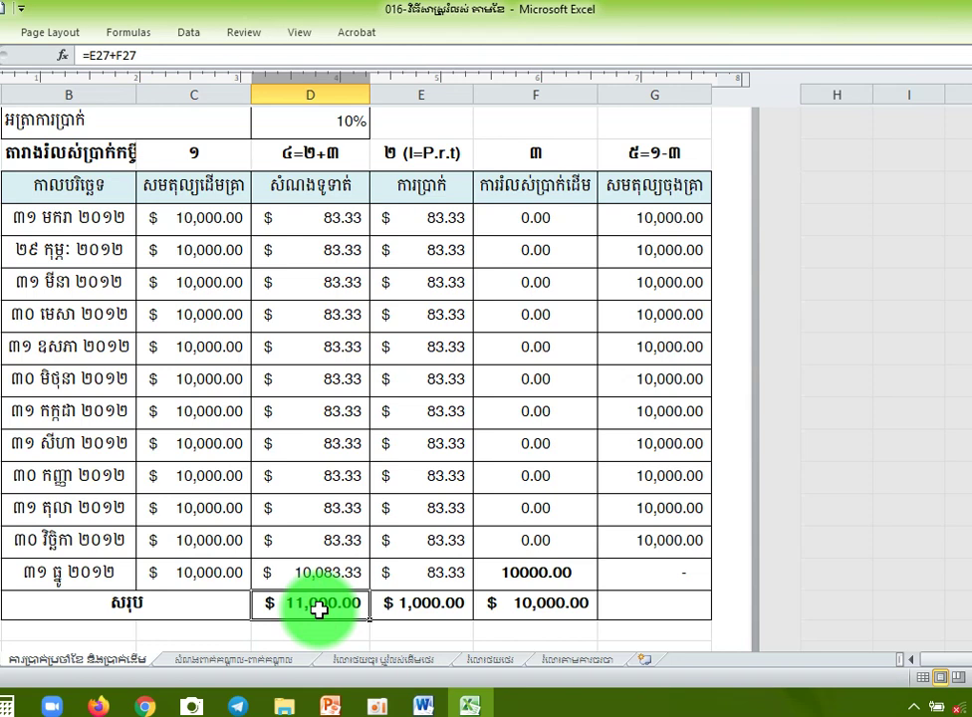
pyautogui.click(419, 222)
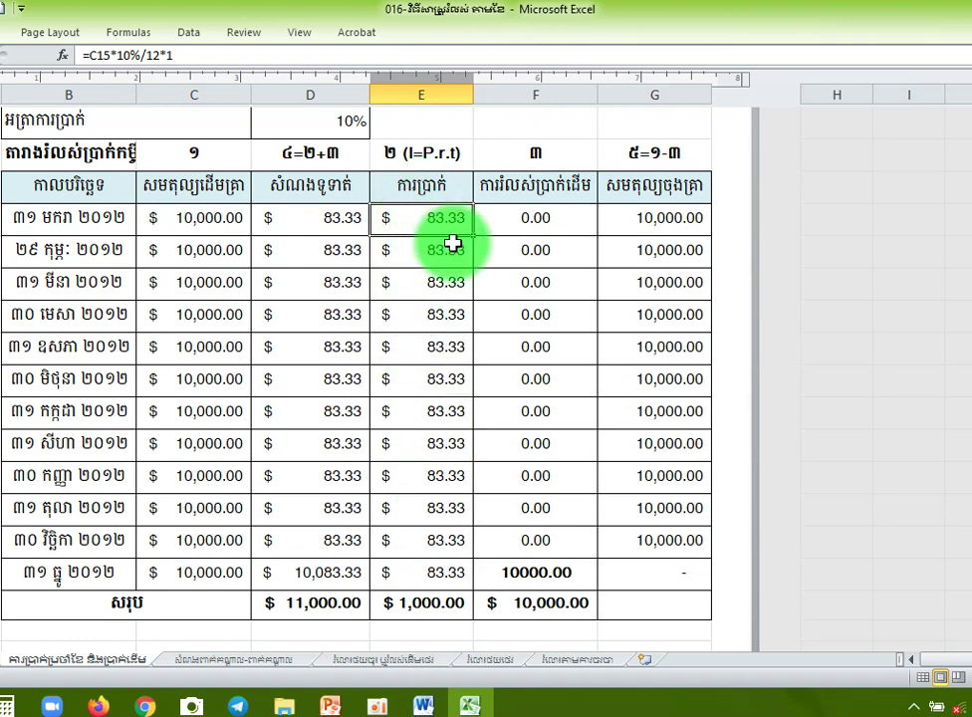
pyautogui.click(444, 574)
pyautogui.click(415, 608)
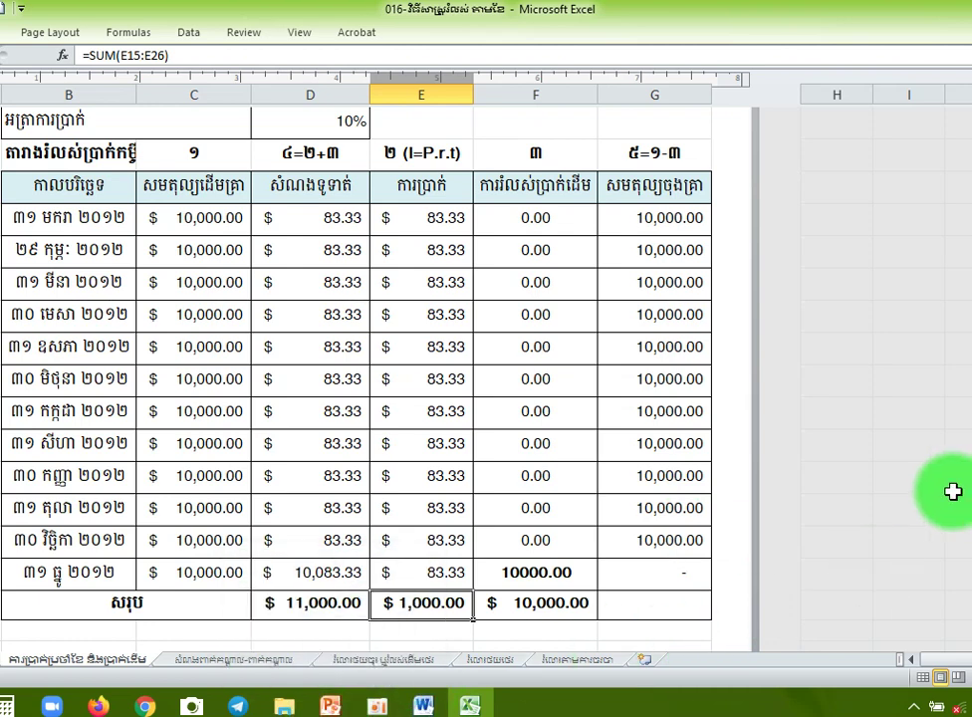
# Switch to the PowerPoint presentation, start the slide show from slide 71 and advance to slide 73 on the third repayment method
pyautogui.click(334, 705)
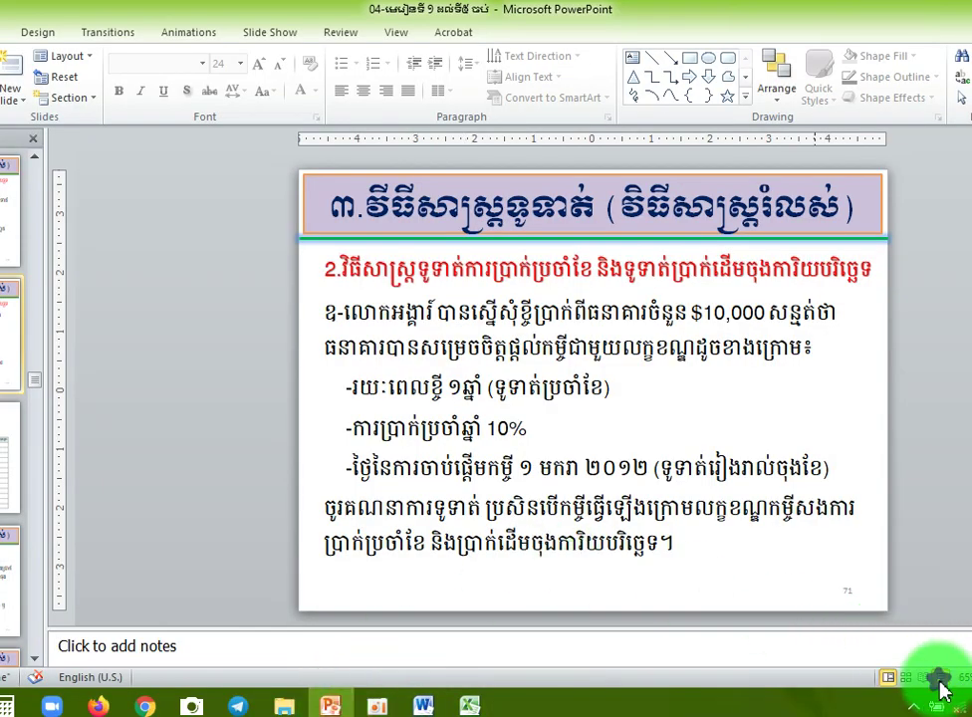
pyautogui.click(941, 677)
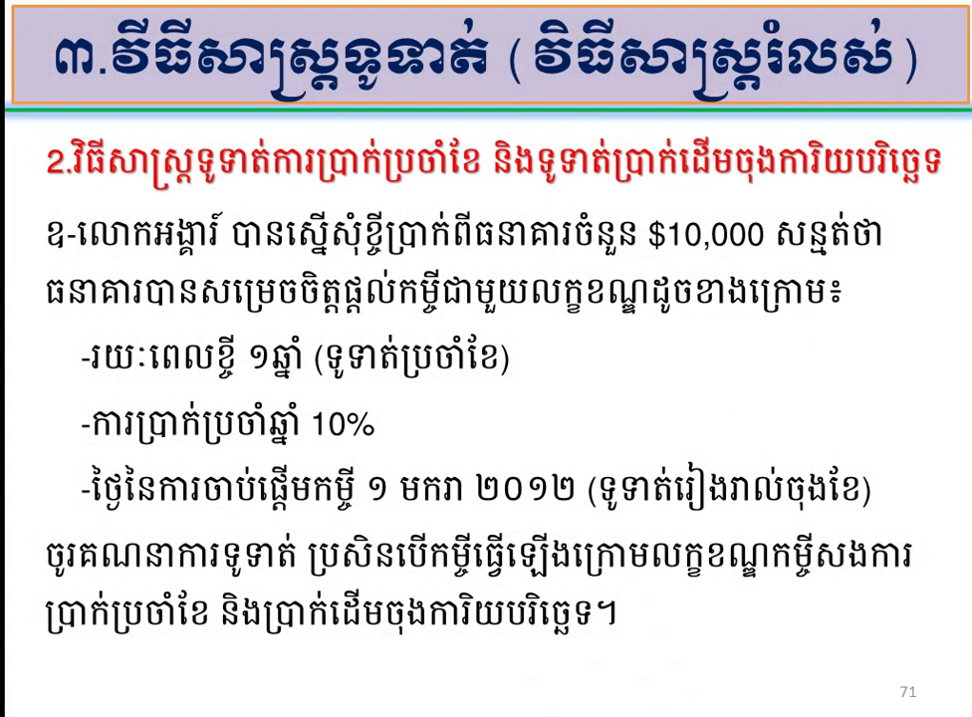
pyautogui.press('Right')
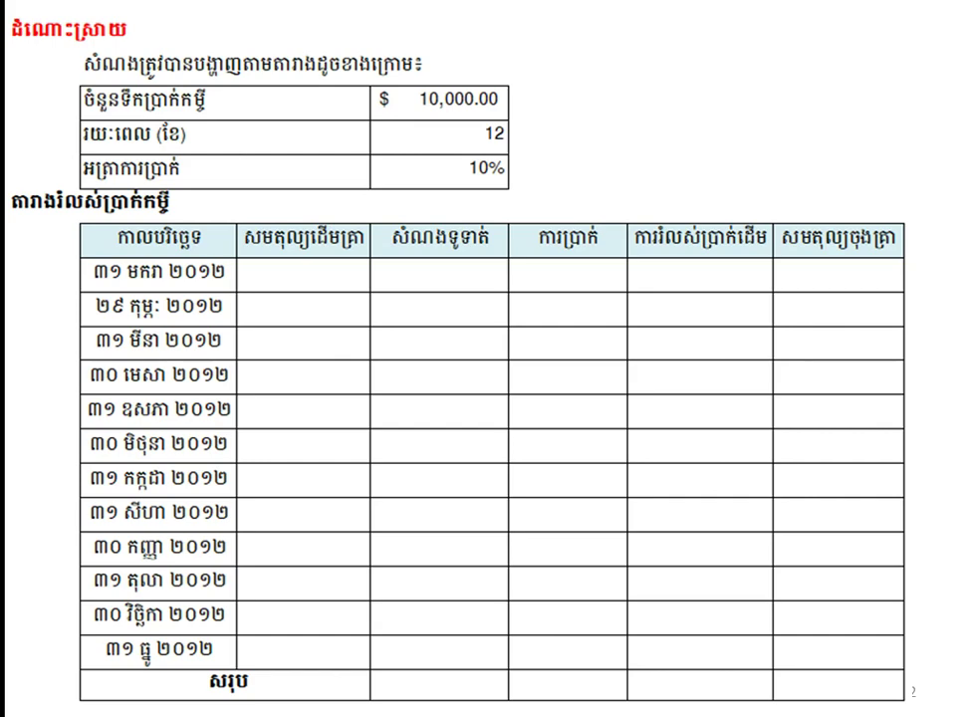
pyautogui.press('Right')
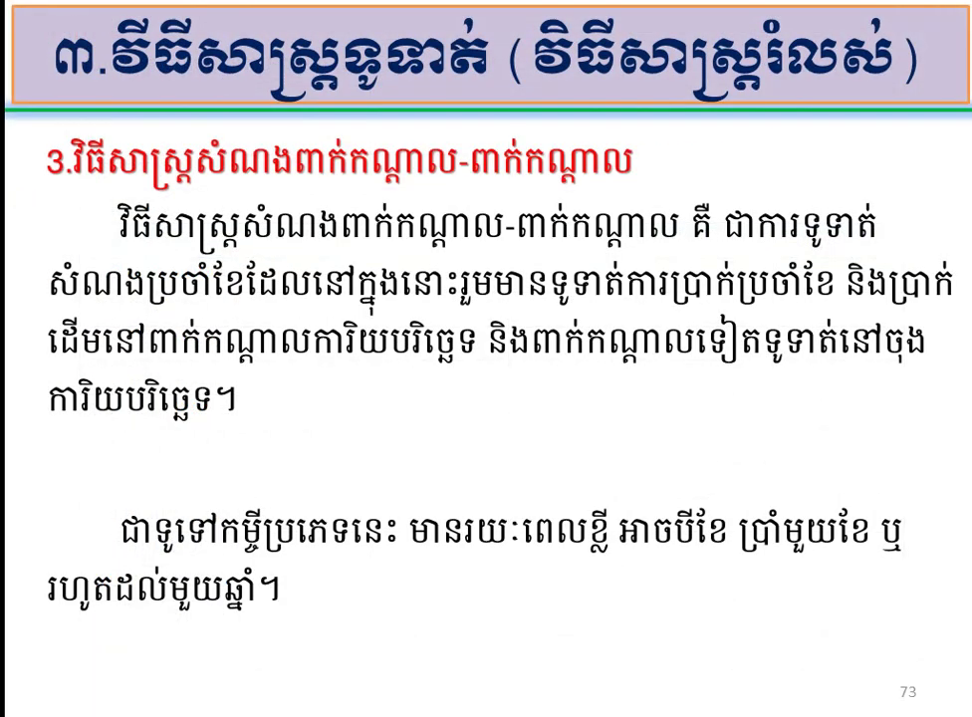